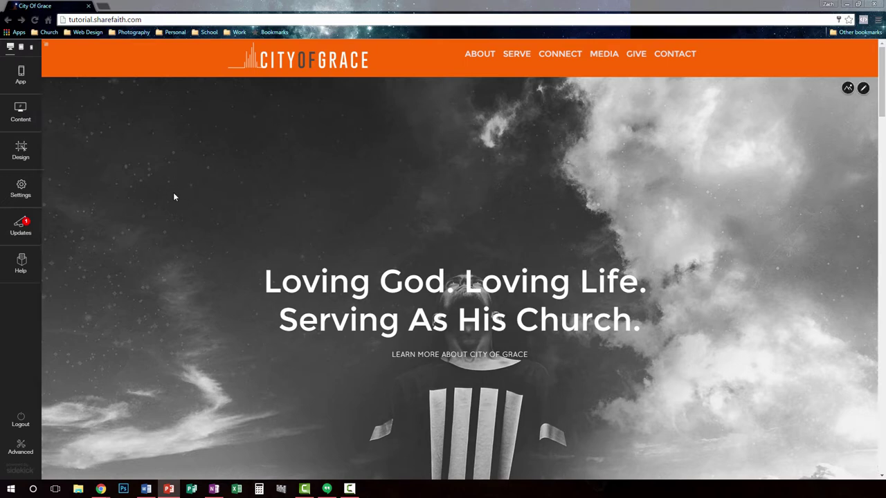
- Look through the home page sections, from the welcome banner down to the sermons section, and return to the start
{"action": "scroll", "coordinate": [205, 201], "scroll_direction": "down", "scroll_amount": 2}
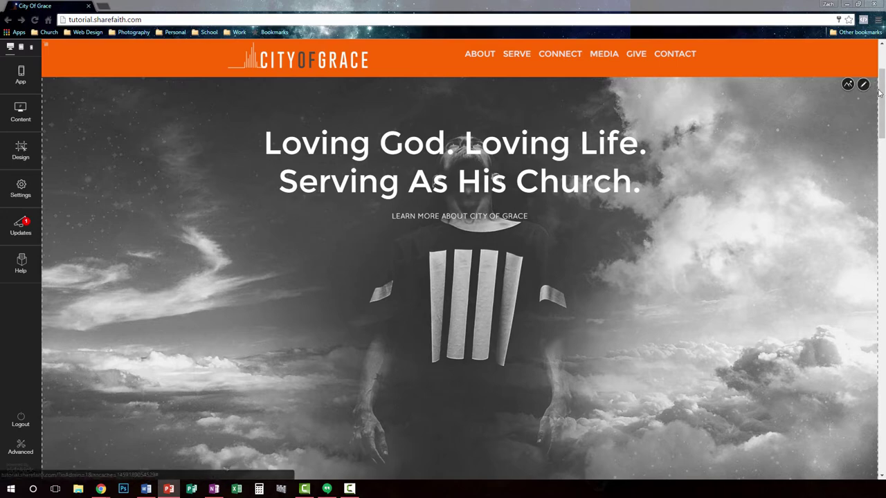
{"action": "scroll", "coordinate": [857, 175], "scroll_direction": "down", "scroll_amount": 4}
{"action": "scroll", "coordinate": [857, 174], "scroll_direction": "down", "scroll_amount": 12}
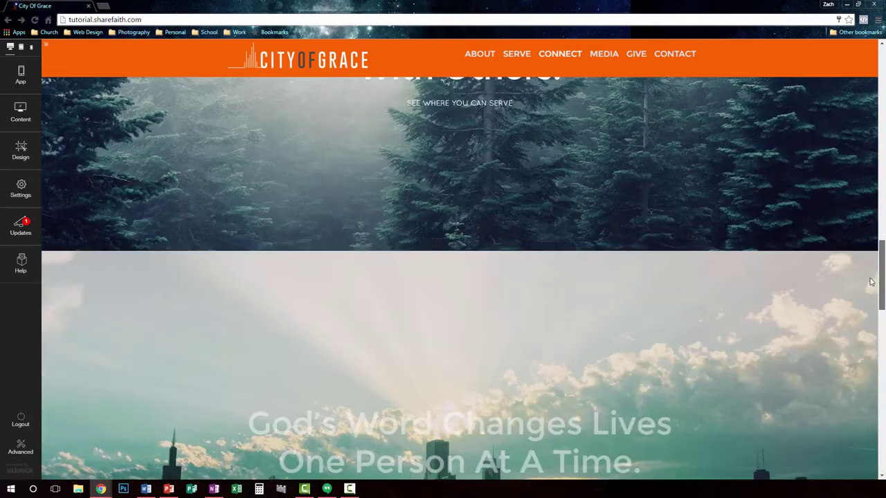
{"action": "left_click_drag", "start_coordinate": [880, 282], "coordinate": [882, 181]}
{"action": "left_click_drag", "start_coordinate": [883, 74], "coordinate": [883, 55]}
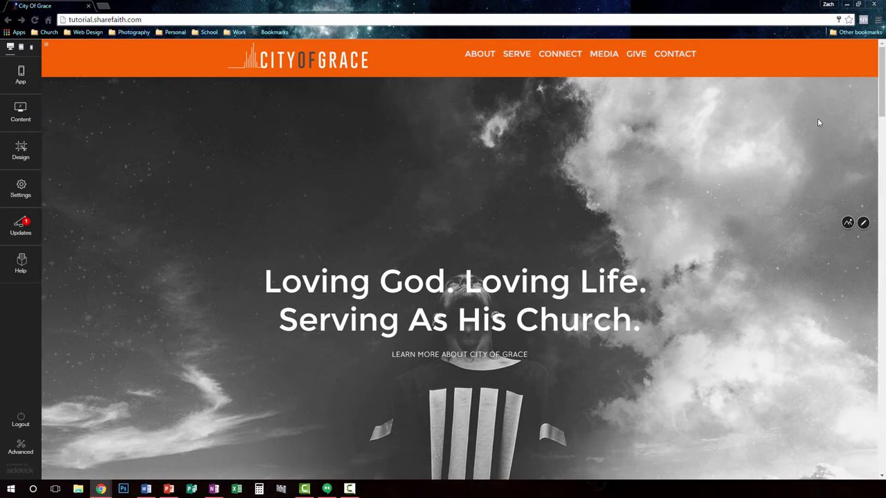
{"action": "scroll", "coordinate": [882, 111], "scroll_direction": "down", "scroll_amount": 2}
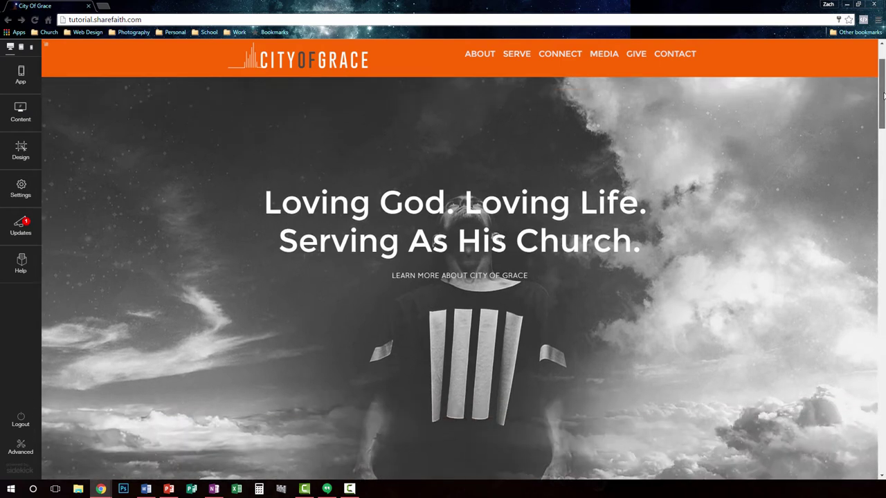
{"action": "scroll", "coordinate": [881, 115], "scroll_direction": "down", "scroll_amount": 2}
{"action": "scroll", "coordinate": [878, 128], "scroll_direction": "down", "scroll_amount": 5}
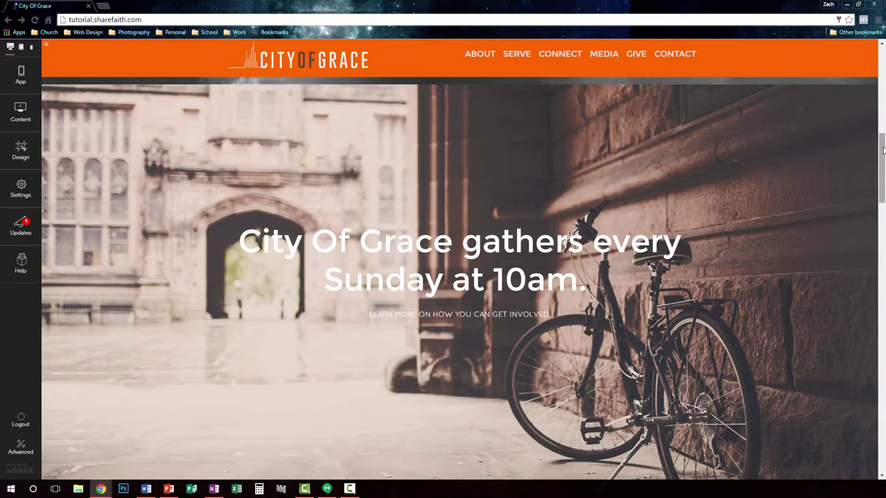
{"action": "scroll", "coordinate": [370, 147], "scroll_direction": "up", "scroll_amount": 6}
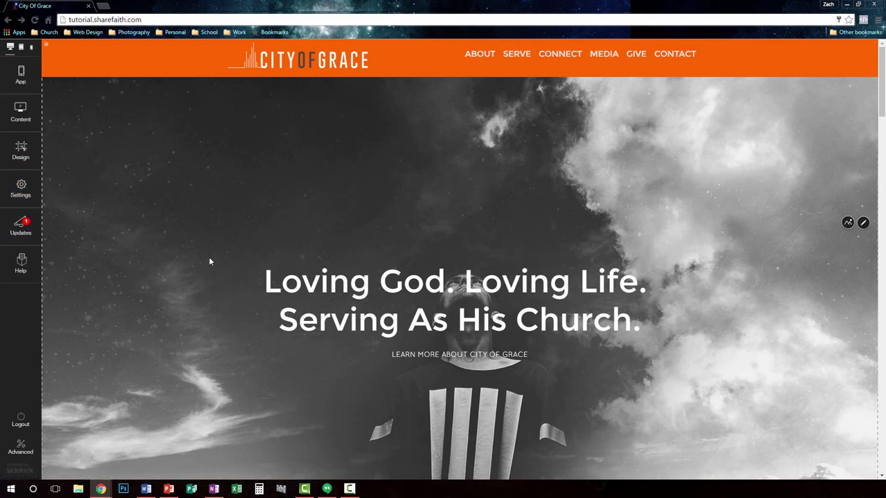
- Open the site content, collapse the Blog Posts list and nest the MINISTRIES page under ABOUT in the navigation pages
{"action": "left_click", "coordinate": [27, 125]}
{"action": "left_click", "coordinate": [21, 115]}
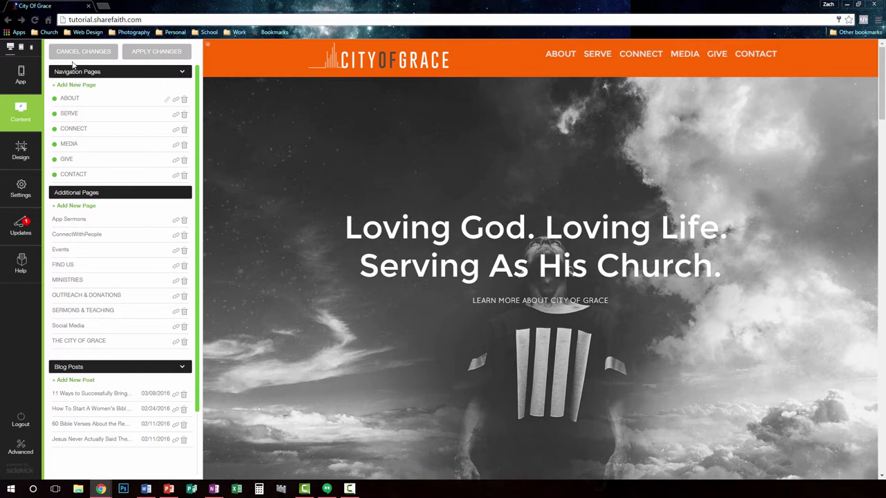
{"action": "left_click", "coordinate": [182, 74]}
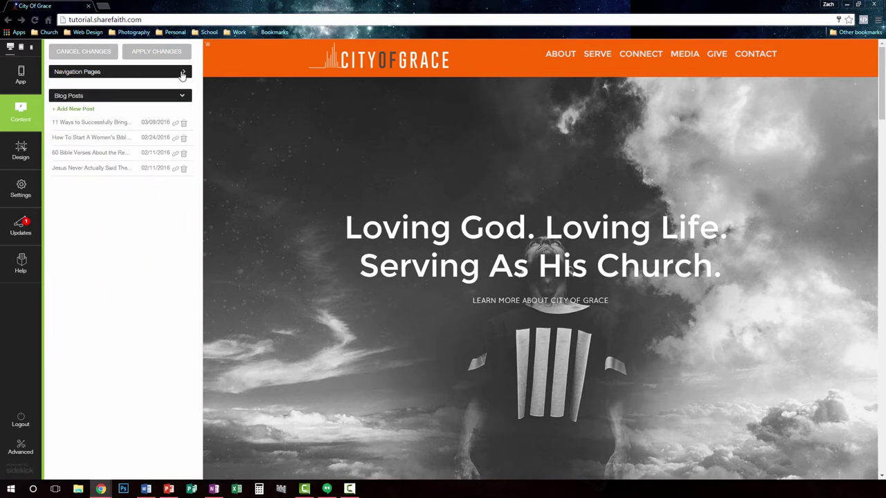
{"action": "left_click", "coordinate": [182, 73]}
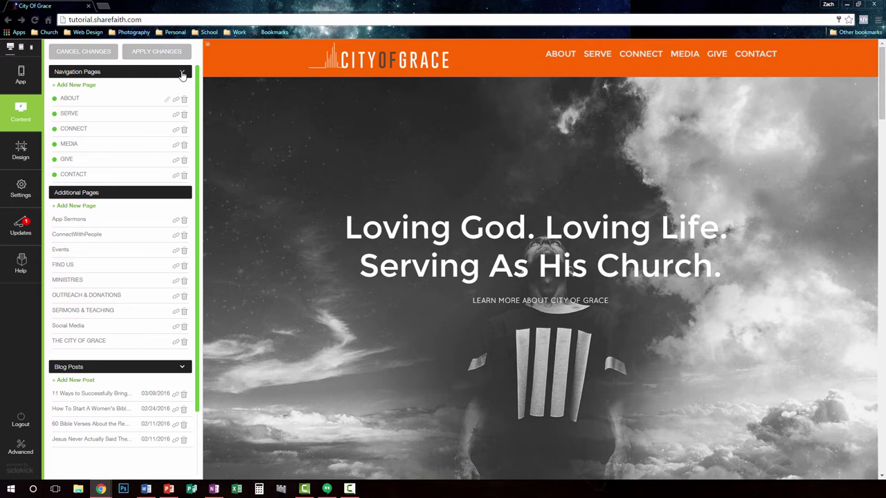
{"action": "left_click", "coordinate": [183, 73]}
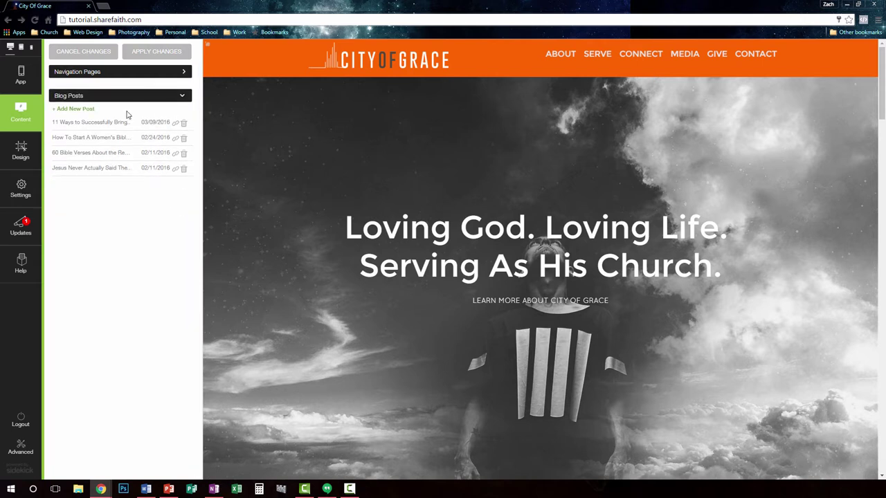
{"action": "left_click", "coordinate": [183, 95]}
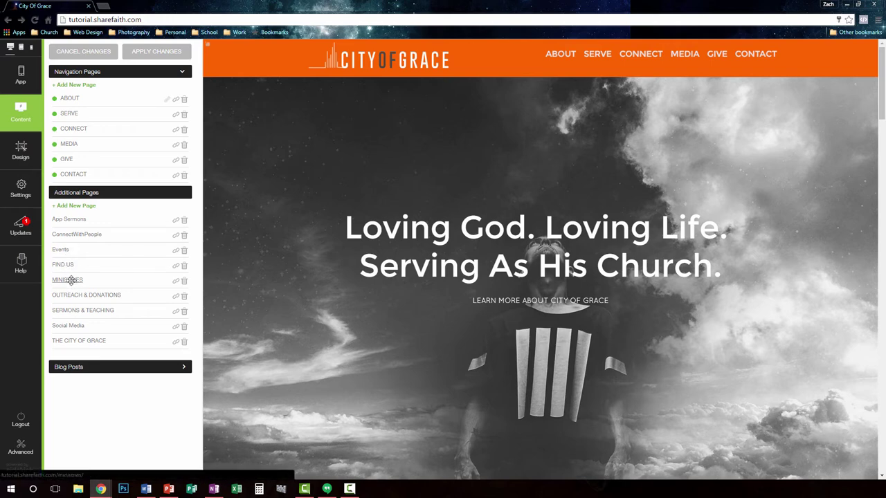
{"action": "left_click_drag", "start_coordinate": [72, 280], "coordinate": [91, 112]}
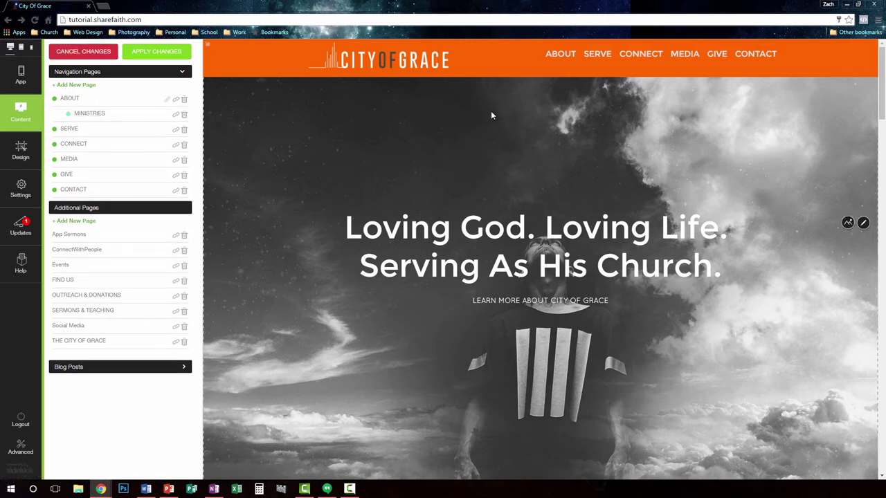
{"action": "mouse_move", "coordinate": [561, 57]}
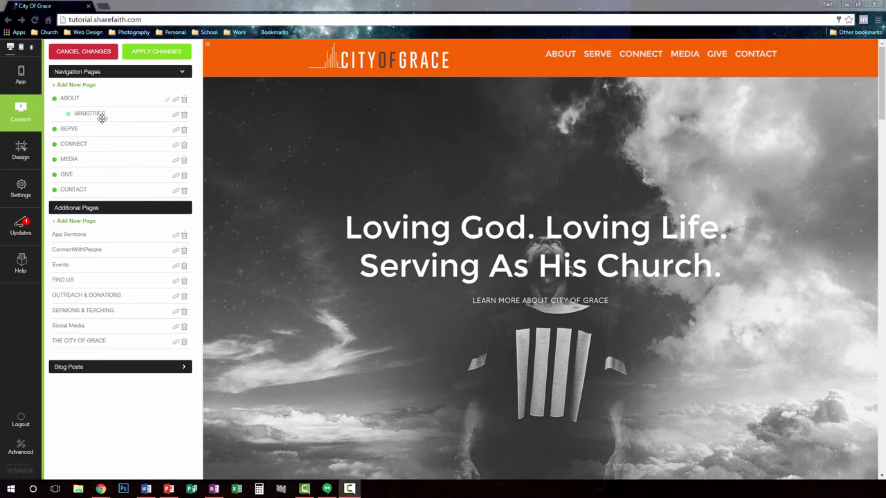
- Open the design settings, collapse Sharefaith Banners and expand Theme Settings to show the site background options
{"action": "left_click", "coordinate": [36, 155]}
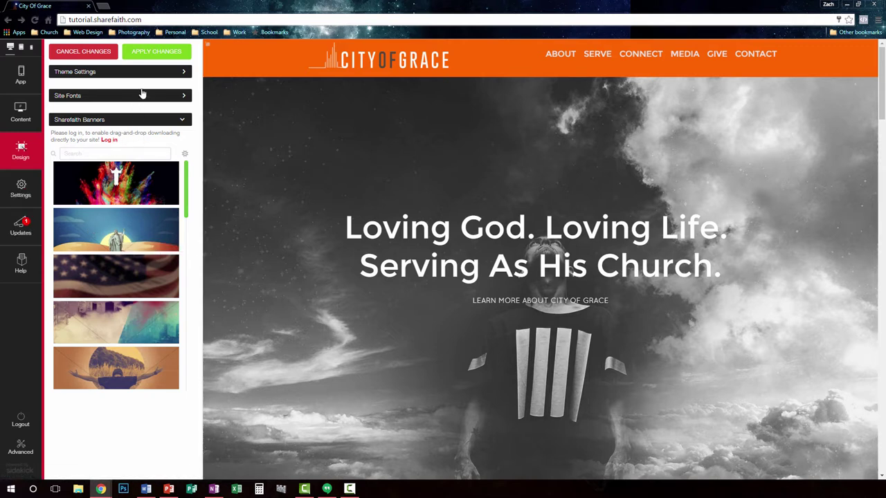
{"action": "left_click", "coordinate": [178, 119]}
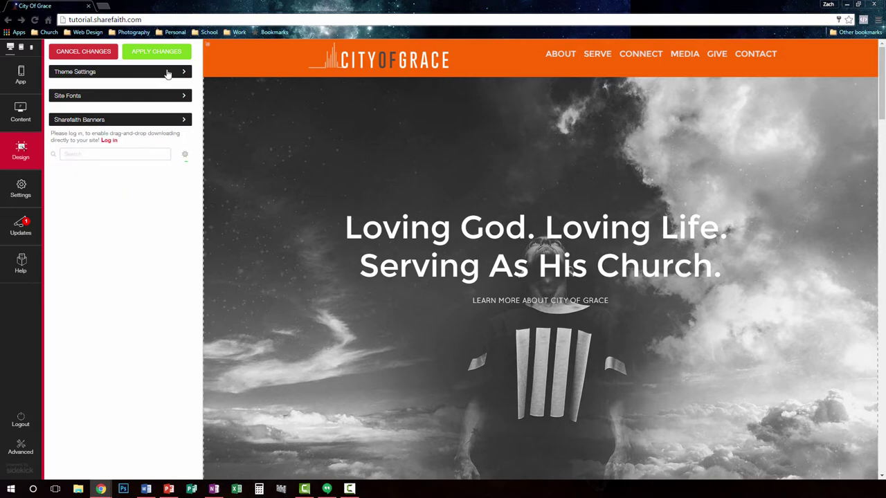
{"action": "left_click", "coordinate": [174, 71]}
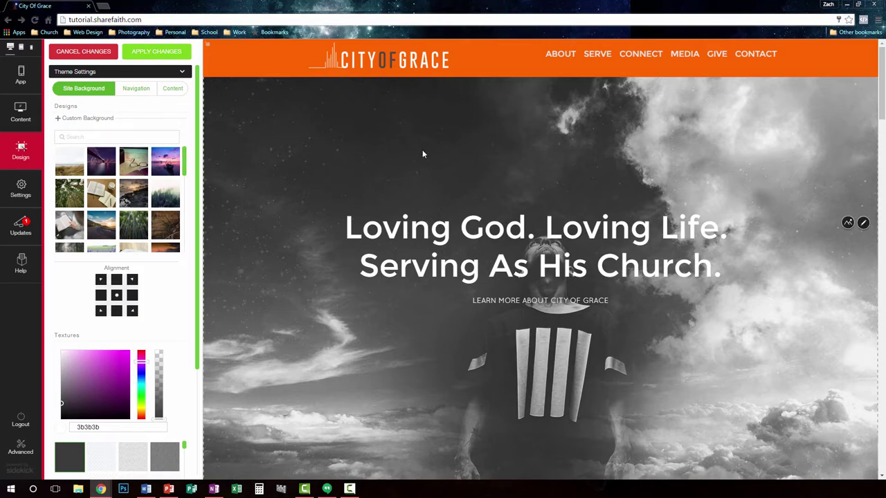
- Remove the background from the "God's Word Changes Lives One Person At A Time." post and save the change
{"action": "scroll", "coordinate": [320, 286], "scroll_direction": "down", "scroll_amount": 5}
{"action": "scroll", "coordinate": [319, 286], "scroll_direction": "down", "scroll_amount": 10}
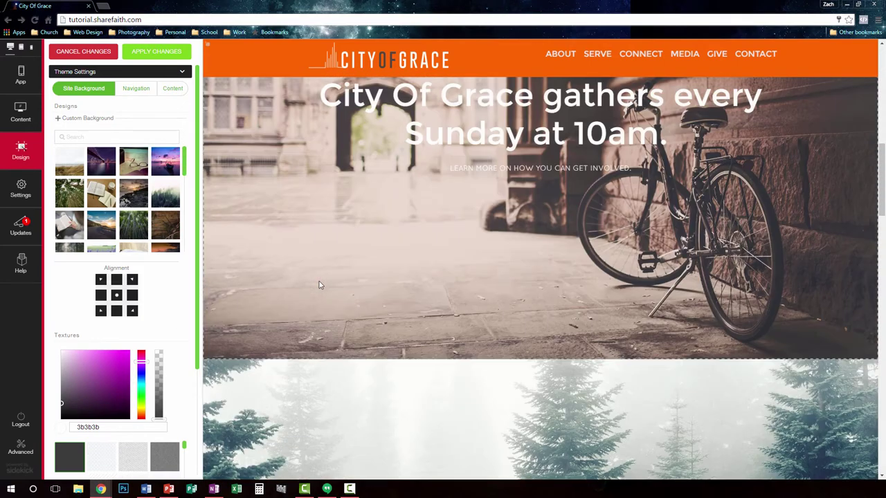
{"action": "scroll", "coordinate": [320, 286], "scroll_direction": "down", "scroll_amount": 3}
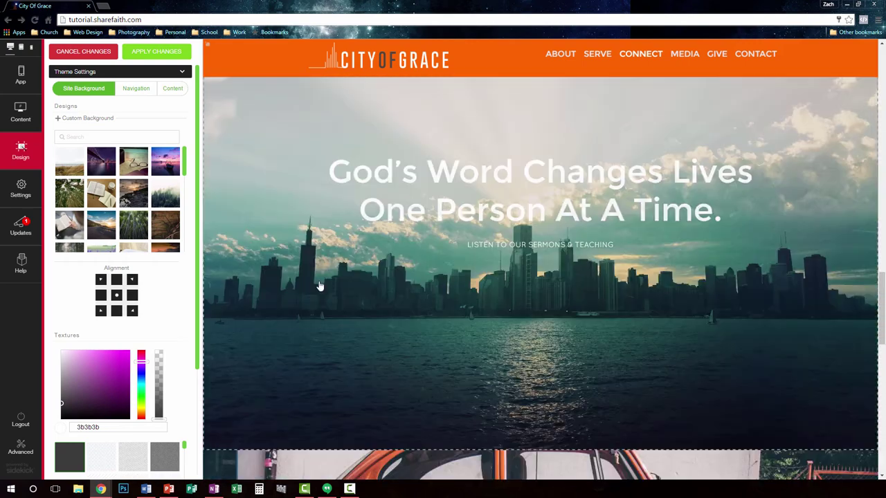
{"action": "scroll", "coordinate": [320, 286], "scroll_direction": "up", "scroll_amount": 2}
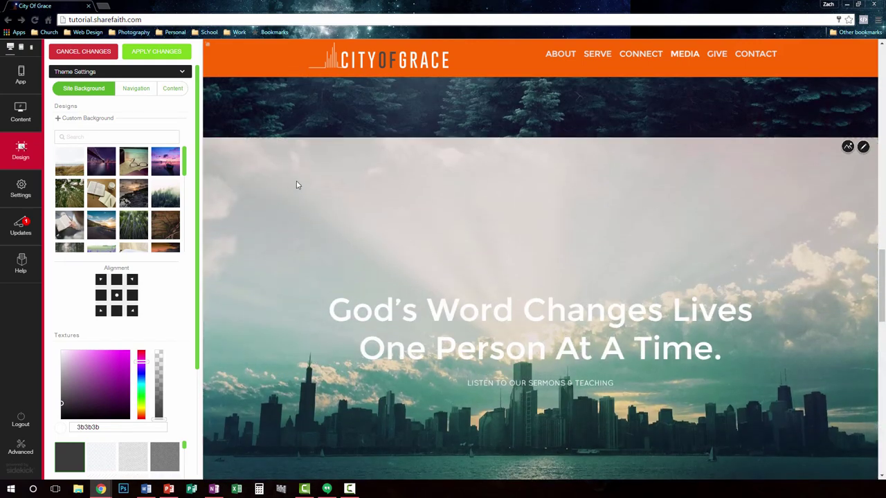
{"action": "left_click", "coordinate": [848, 148]}
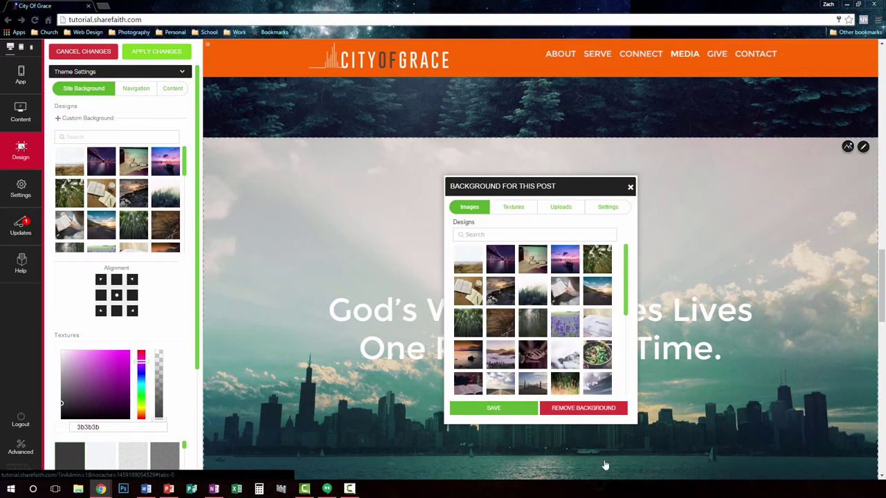
{"action": "left_click", "coordinate": [594, 409]}
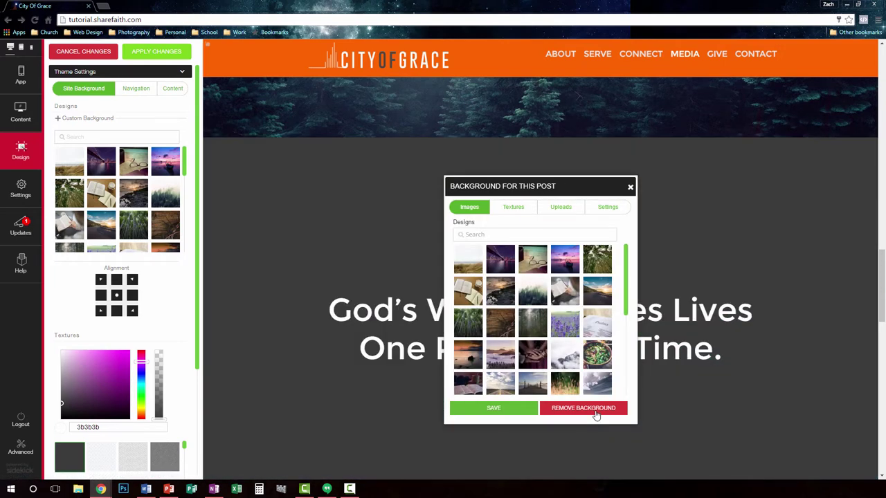
{"action": "left_click", "coordinate": [630, 188]}
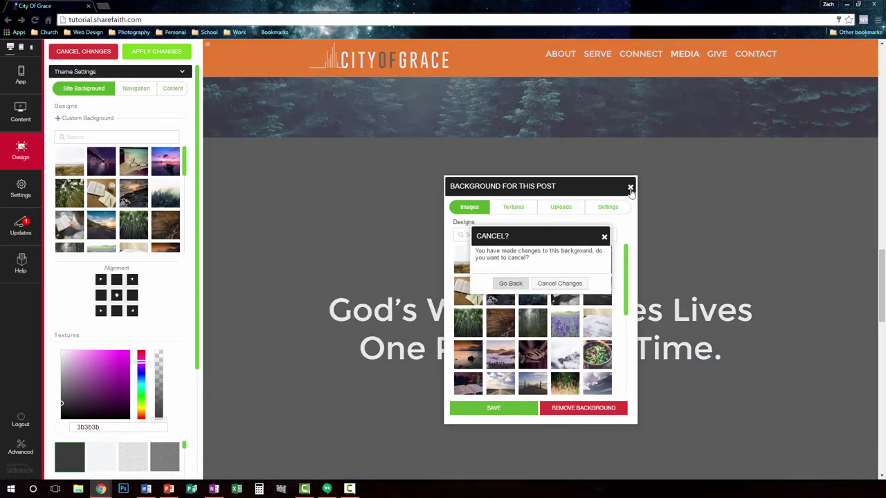
{"action": "left_click", "coordinate": [511, 283]}
{"action": "left_click", "coordinate": [493, 409]}
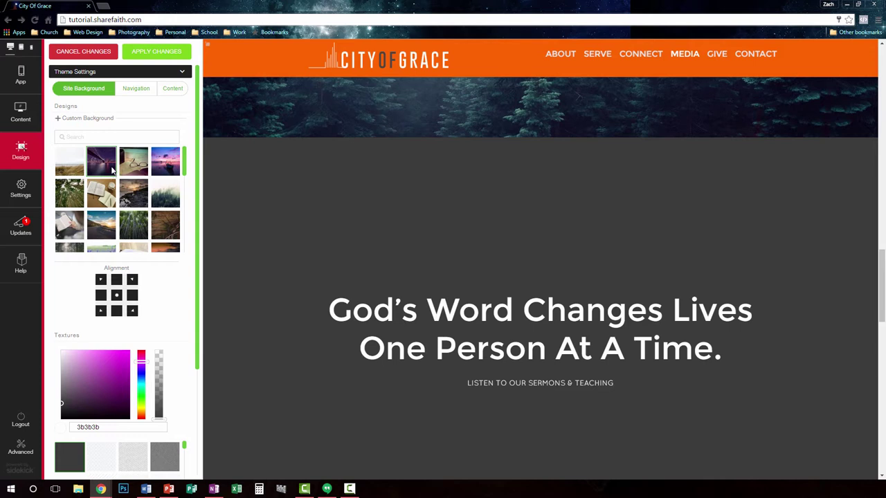
- Try the purple sunset boat, thorn branches and misty forest images as the site background
{"action": "left_click", "coordinate": [161, 170]}
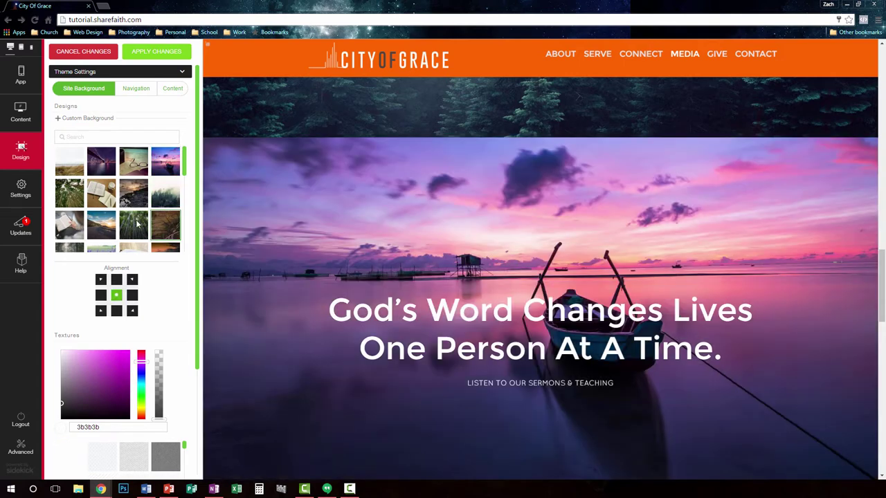
{"action": "left_click", "coordinate": [166, 223]}
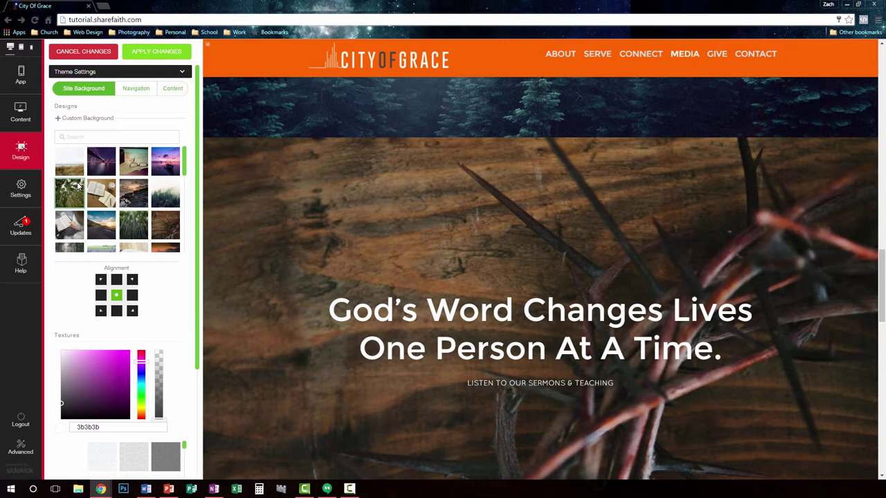
{"action": "left_click", "coordinate": [165, 193]}
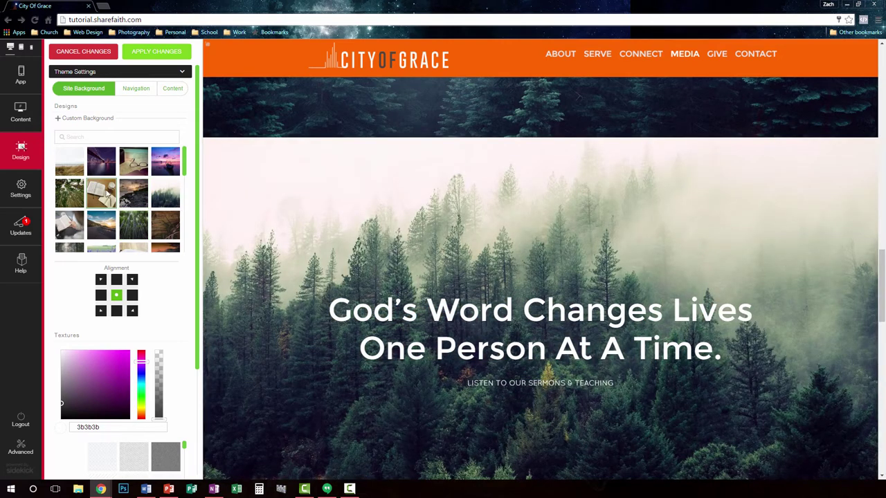
{"action": "scroll", "coordinate": [107, 200], "scroll_direction": "down", "scroll_amount": 2}
{"action": "scroll", "coordinate": [111, 187], "scroll_direction": "up", "scroll_amount": 2}
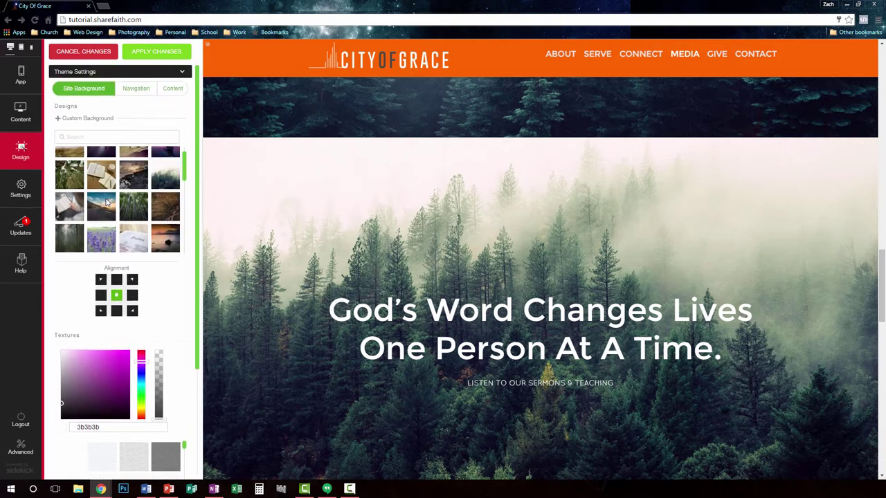
- Search the background designs for "church" and set the church interior with stained-glass windows as the site background
{"action": "left_click", "coordinate": [133, 137]}
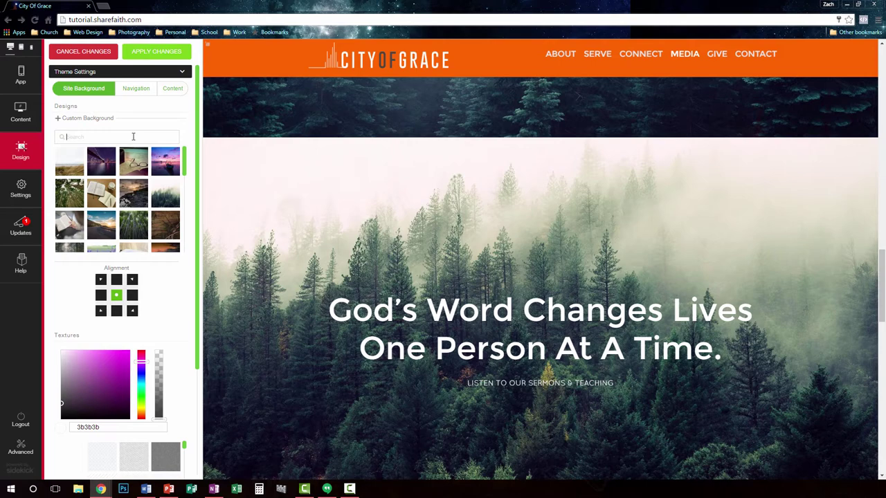
{"action": "type", "text": "church"}
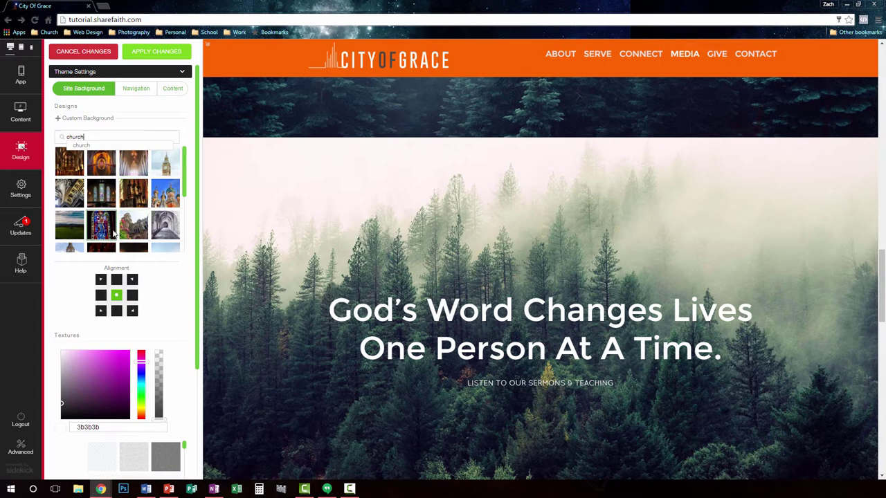
{"action": "left_click", "coordinate": [80, 164]}
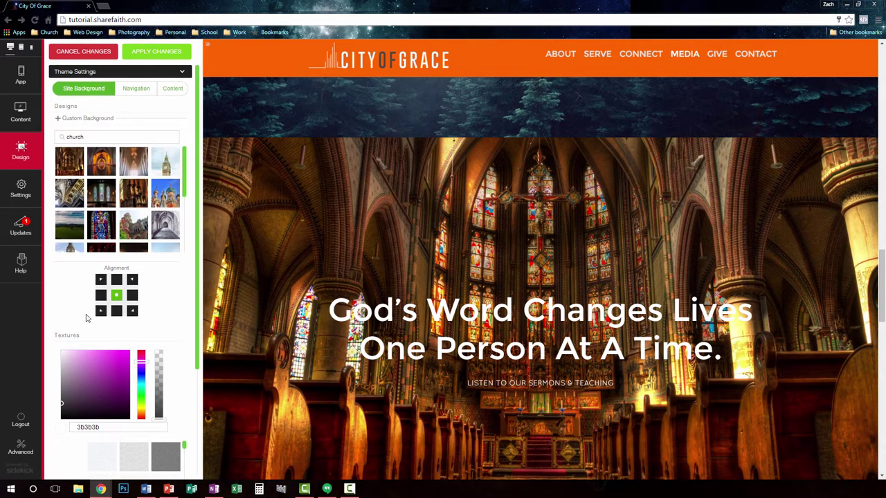
- Try the three upper alignments for the site background image and set it back to centred
{"action": "left_click", "coordinate": [101, 280]}
{"action": "left_click", "coordinate": [117, 281]}
{"action": "left_click", "coordinate": [133, 280]}
{"action": "left_click", "coordinate": [118, 295]}
{"action": "scroll", "coordinate": [182, 302], "scroll_direction": "down", "scroll_amount": 1}
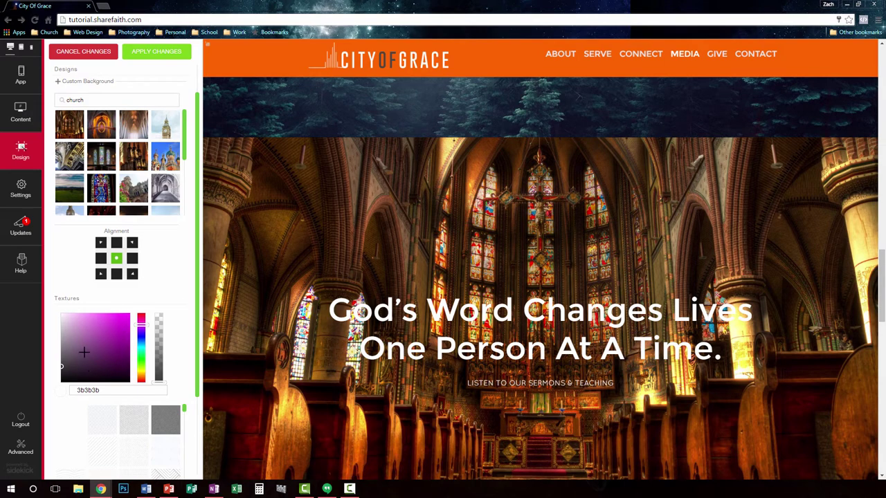
{"action": "scroll", "coordinate": [138, 248], "scroll_direction": "up", "scroll_amount": 1}
- Try several textures on the navigation bar, ending with the third texture in the second row
{"action": "left_click", "coordinate": [138, 88]}
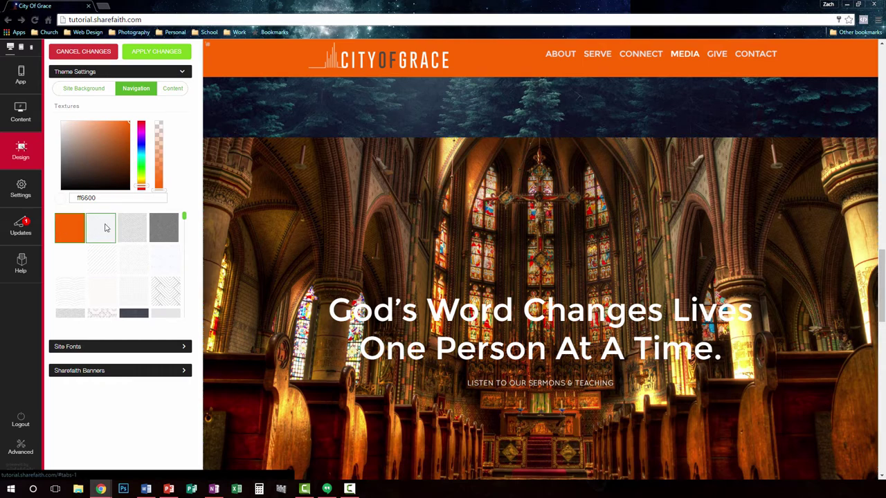
{"action": "left_click", "coordinate": [128, 231]}
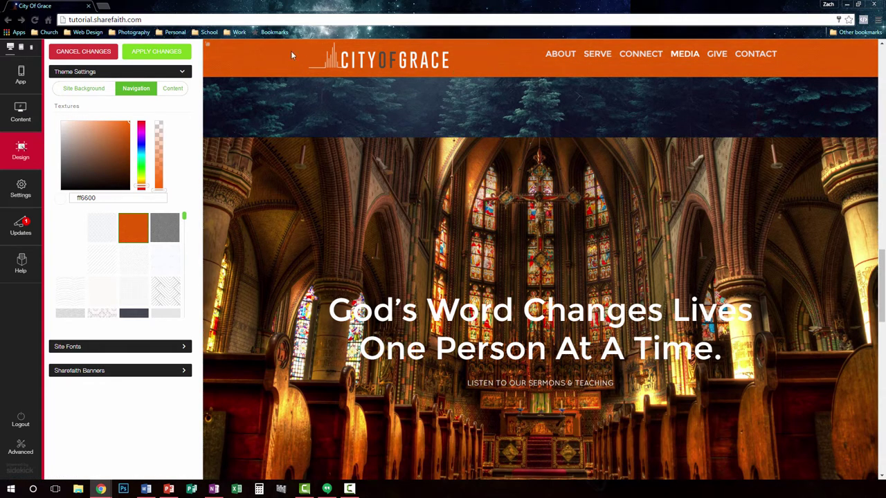
{"action": "left_click", "coordinate": [165, 228]}
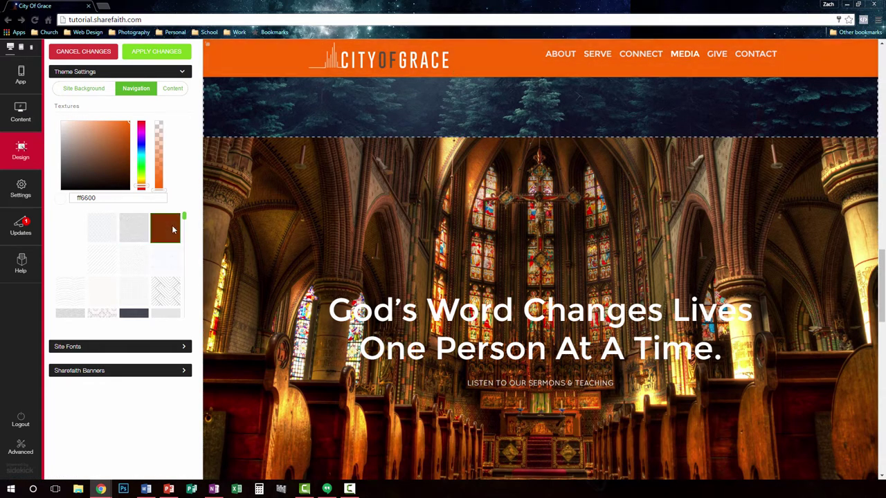
{"action": "left_click", "coordinate": [135, 261]}
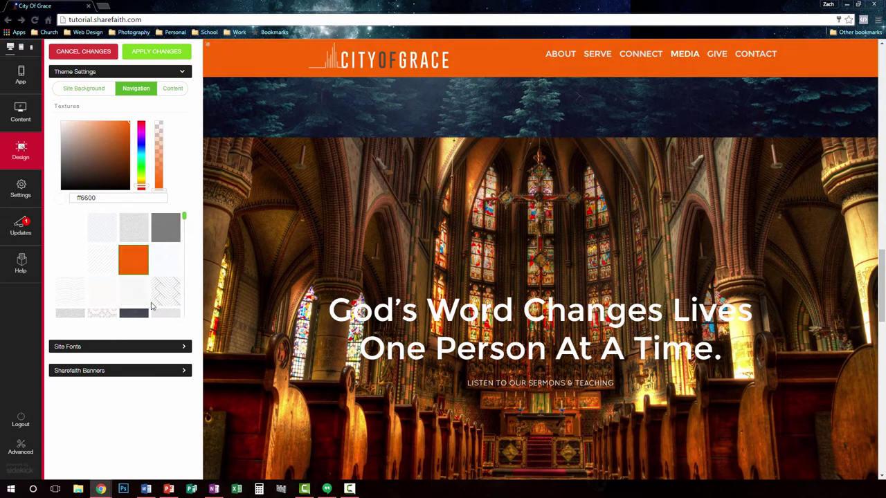
- Try the third texture in the third row on the navigation bar, settle on the first texture and select the colour code
{"action": "left_click", "coordinate": [134, 291]}
{"action": "left_click", "coordinate": [68, 226]}
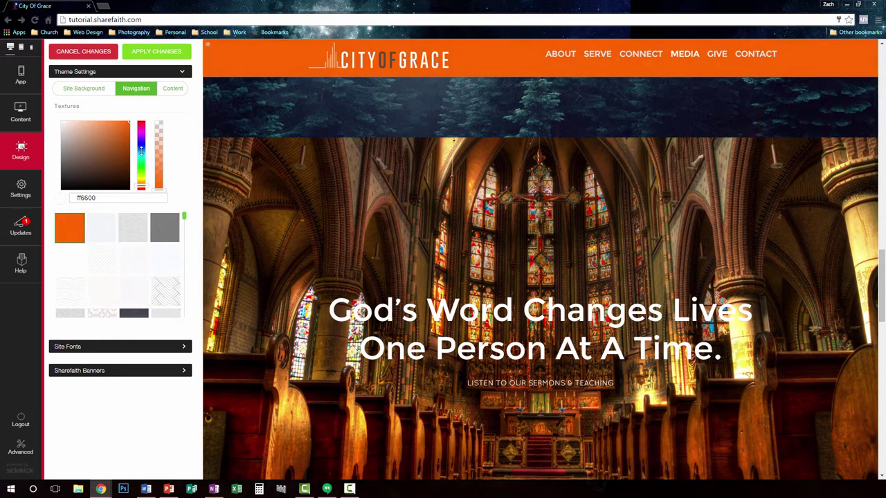
{"action": "double_click", "coordinate": [126, 200]}
{"action": "left_click", "coordinate": [126, 200]}
- Look at the content area's colour and texture options and close the theme settings
{"action": "left_click", "coordinate": [170, 95]}
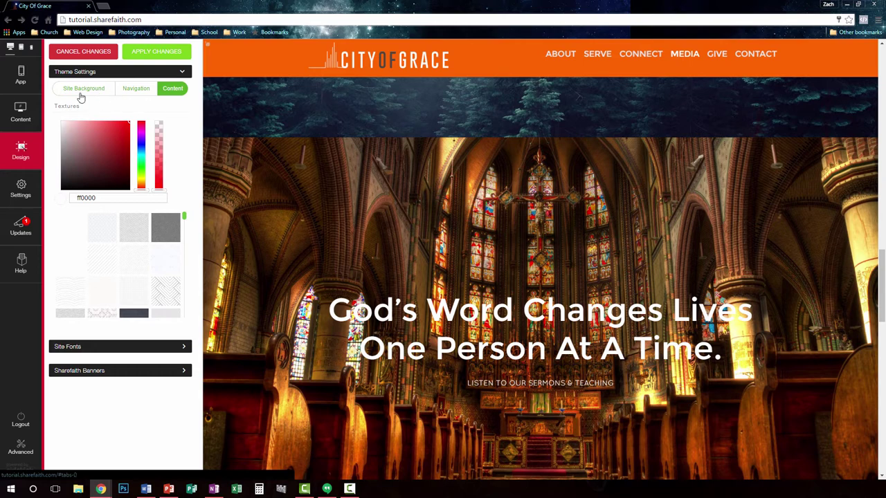
{"action": "mouse_move", "coordinate": [848, 151]}
{"action": "left_click", "coordinate": [182, 72]}
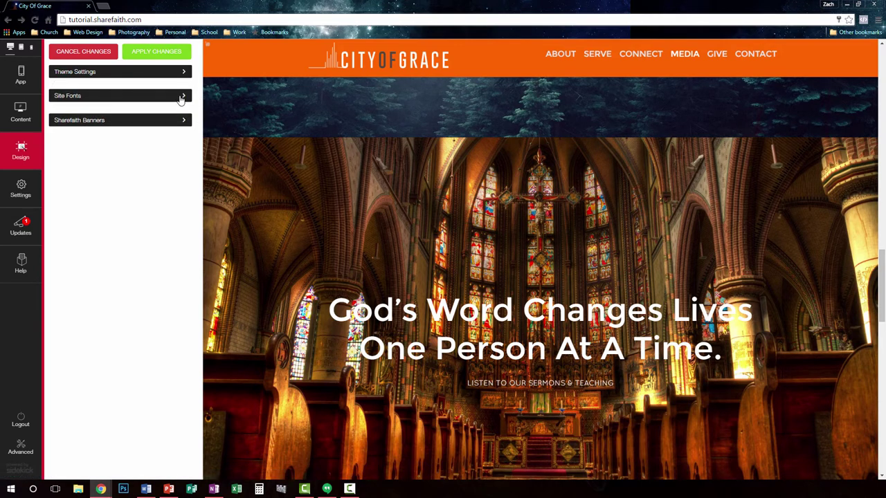
- Set the navigation menu font to Archivo Narrow in the site fonts
{"action": "left_click", "coordinate": [181, 97]}
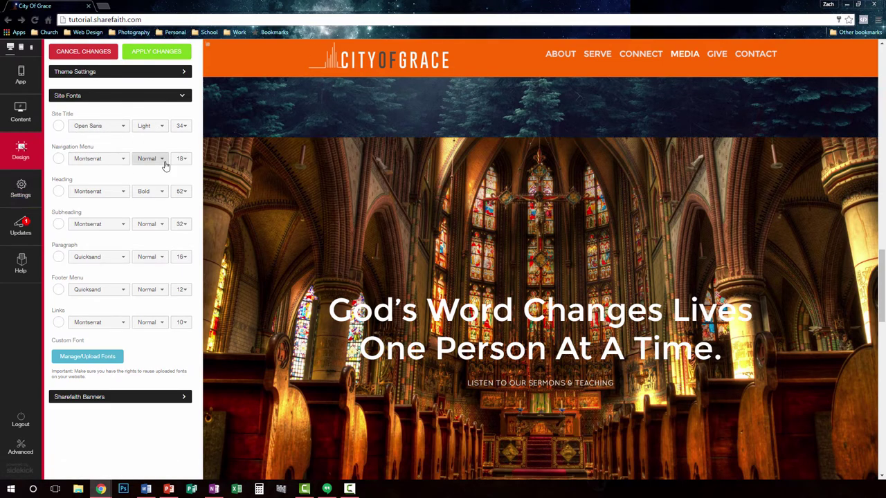
{"action": "left_click", "coordinate": [124, 162]}
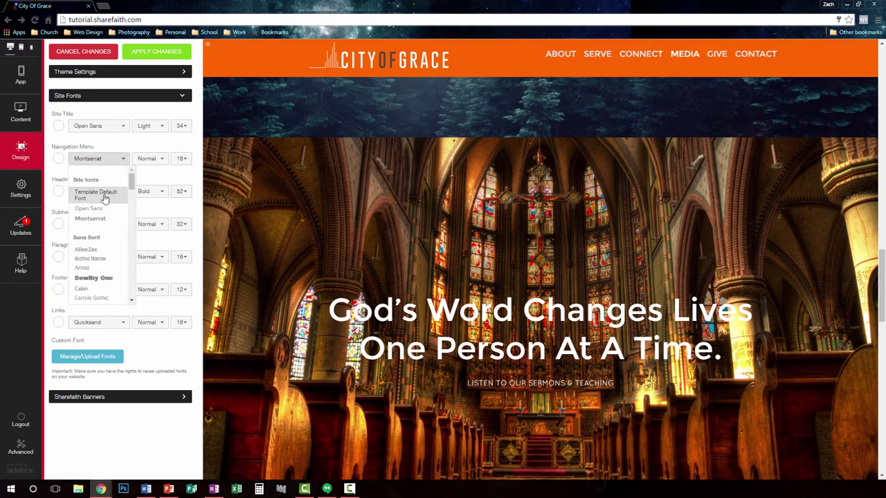
{"action": "left_click", "coordinate": [94, 258]}
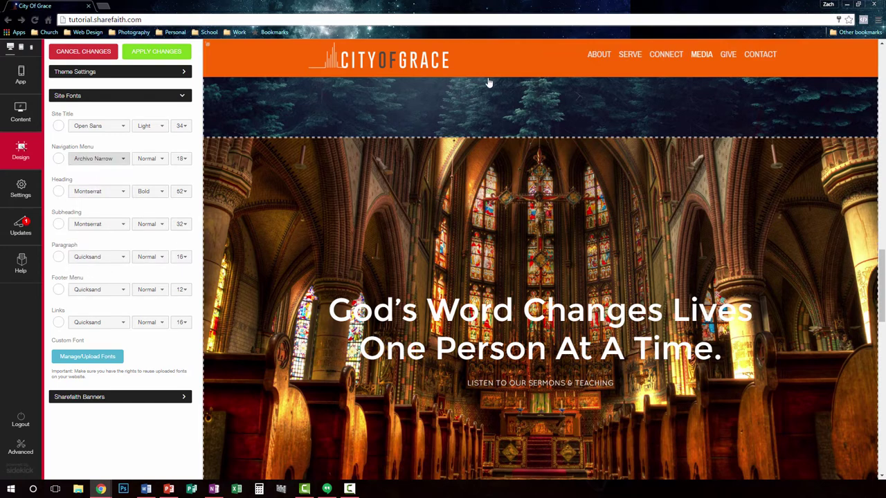
{"action": "mouse_move", "coordinate": [625, 60]}
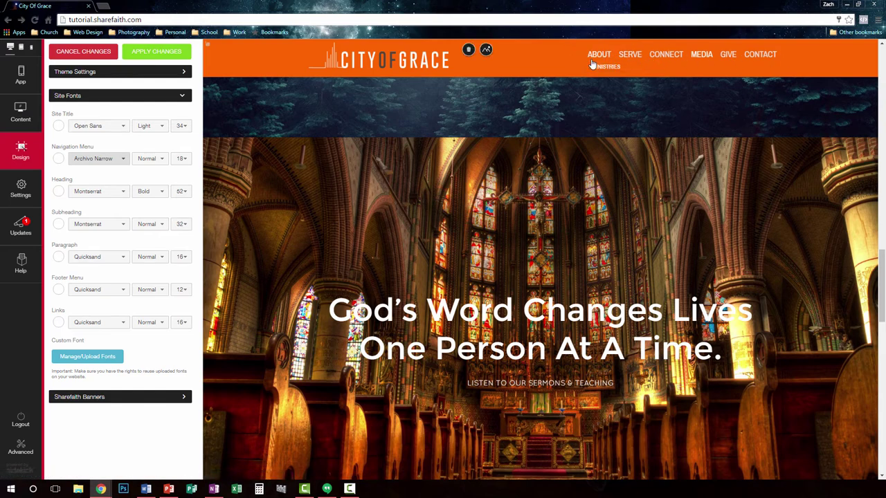
- Try the Bold weight on the navigation menu font, set it back to Normal and look at the available font sizes
{"action": "left_click", "coordinate": [165, 160]}
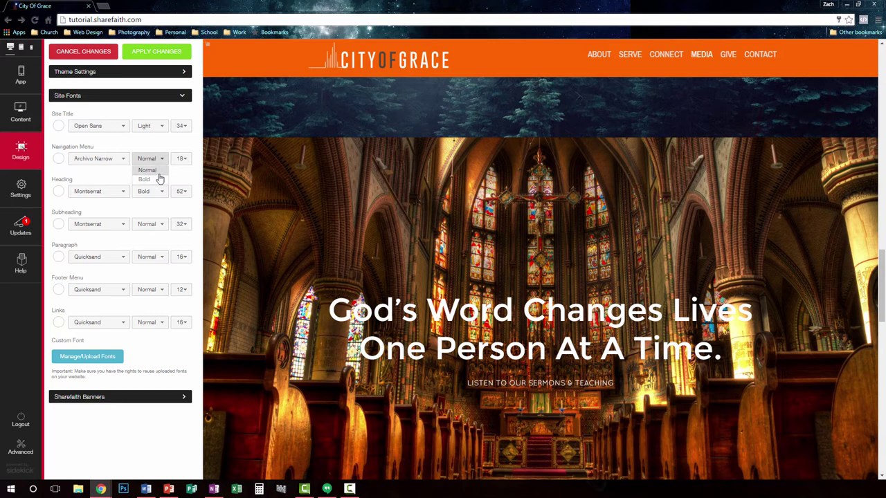
{"action": "left_click", "coordinate": [160, 179]}
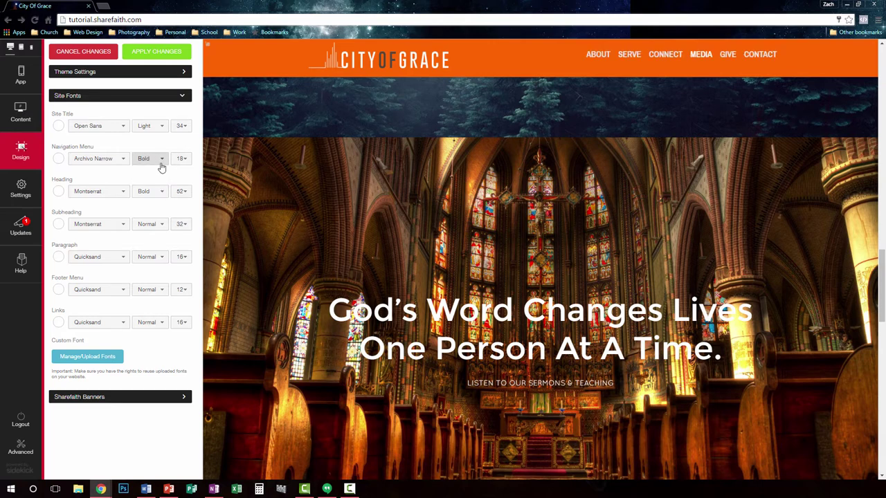
{"action": "left_click", "coordinate": [162, 161]}
{"action": "left_click", "coordinate": [156, 171]}
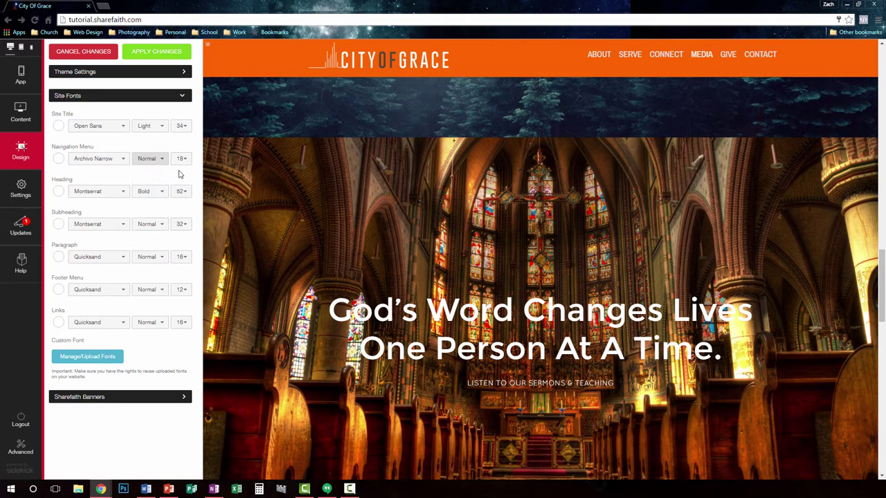
{"action": "left_click", "coordinate": [183, 160]}
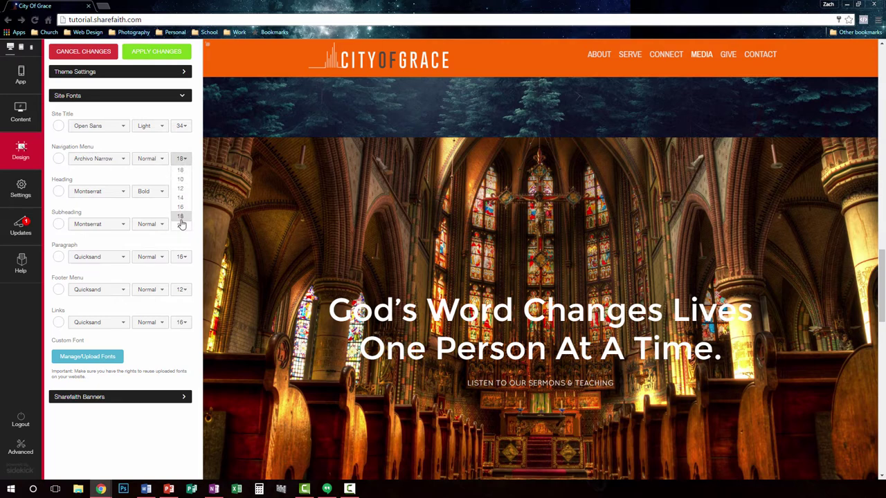
{"action": "left_click", "coordinate": [180, 144]}
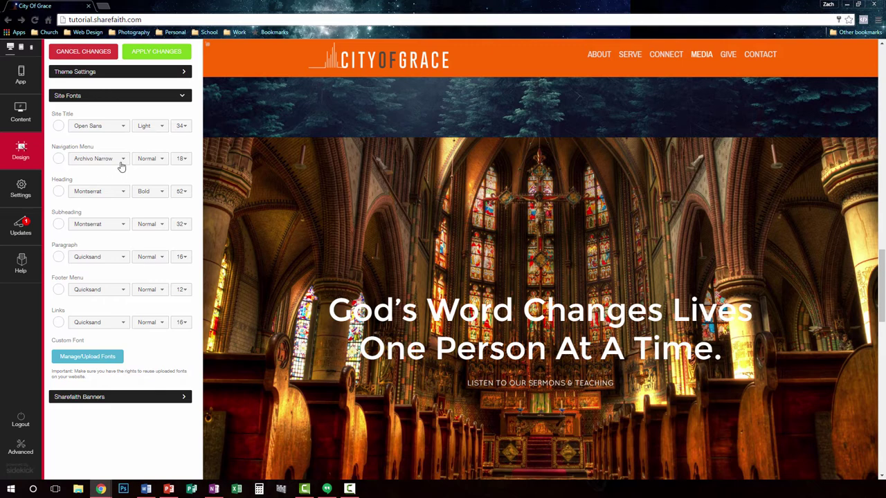
- Look at the website settings, including the templates and the favicon upload option
{"action": "left_click", "coordinate": [31, 198]}
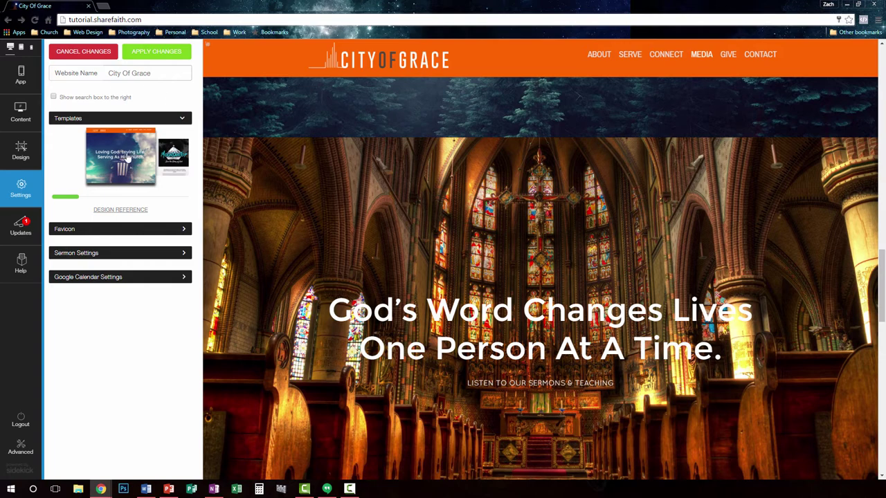
{"action": "left_click", "coordinate": [180, 231]}
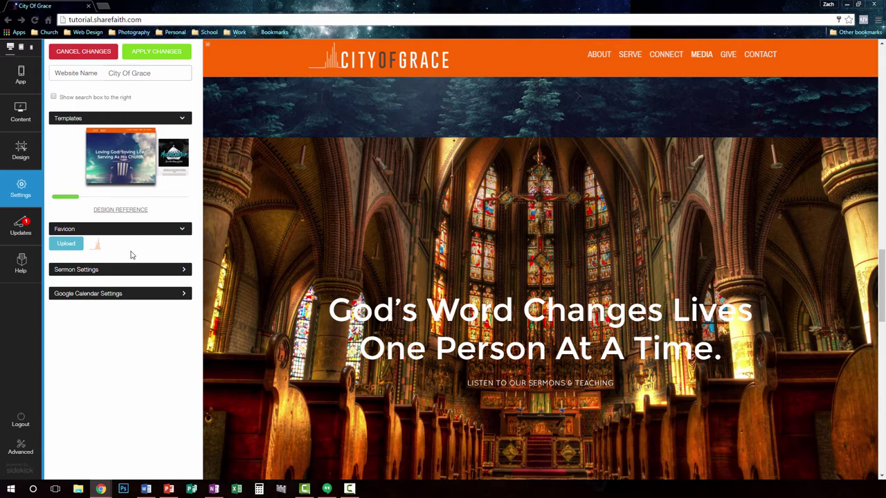
- Examine the sermon settings, from sermons per page and podcast options to audio colours and background, and open the Google Calendar settings
{"action": "left_click", "coordinate": [182, 270]}
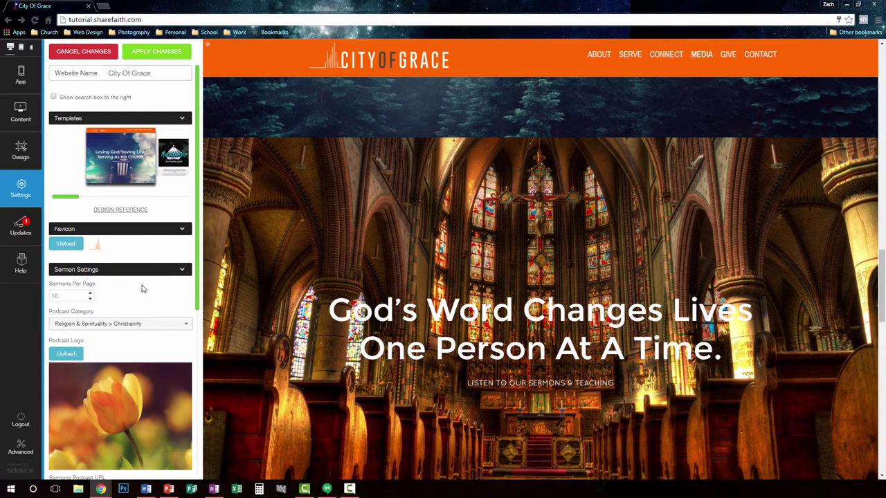
{"action": "left_click", "coordinate": [182, 229]}
{"action": "scroll", "coordinate": [155, 279], "scroll_direction": "down", "scroll_amount": 2}
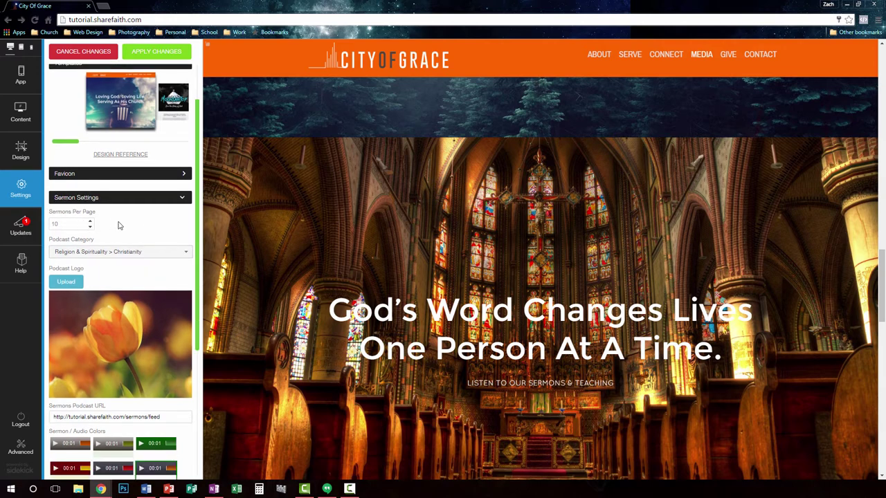
{"action": "scroll", "coordinate": [130, 238], "scroll_direction": "down", "scroll_amount": 1}
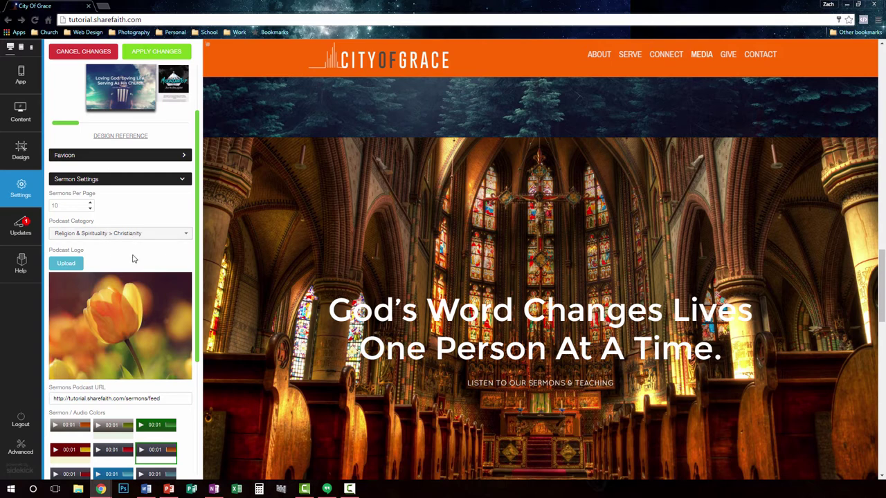
{"action": "scroll", "coordinate": [133, 258], "scroll_direction": "down", "scroll_amount": 1}
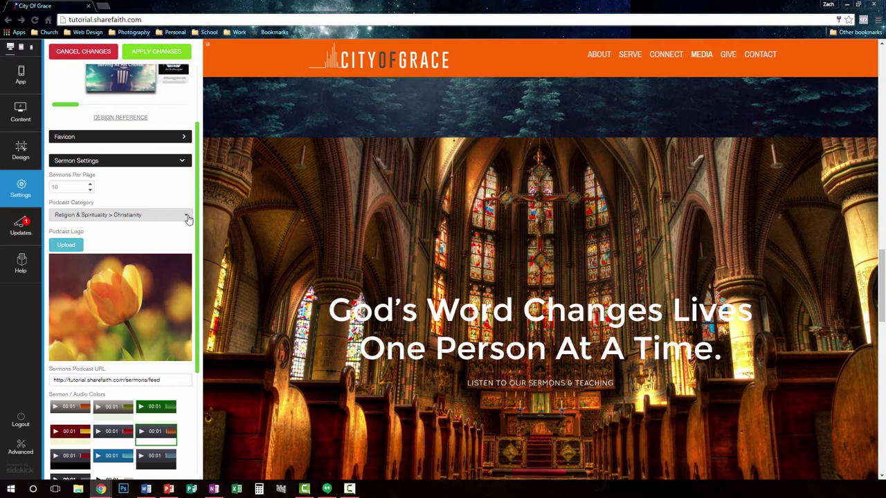
{"action": "scroll", "coordinate": [153, 232], "scroll_direction": "down", "scroll_amount": 2}
{"action": "scroll", "coordinate": [90, 239], "scroll_direction": "down", "scroll_amount": 2}
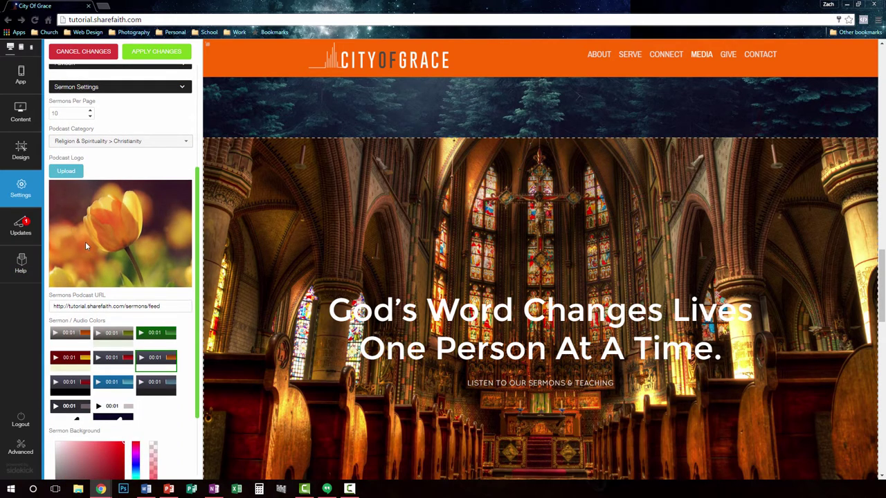
{"action": "scroll", "coordinate": [97, 257], "scroll_direction": "down", "scroll_amount": 2}
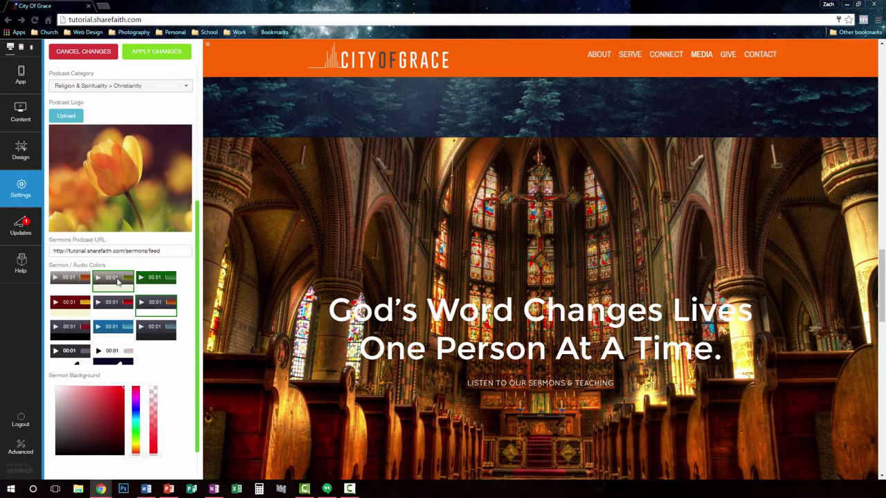
{"action": "scroll", "coordinate": [100, 263], "scroll_direction": "down", "scroll_amount": 1}
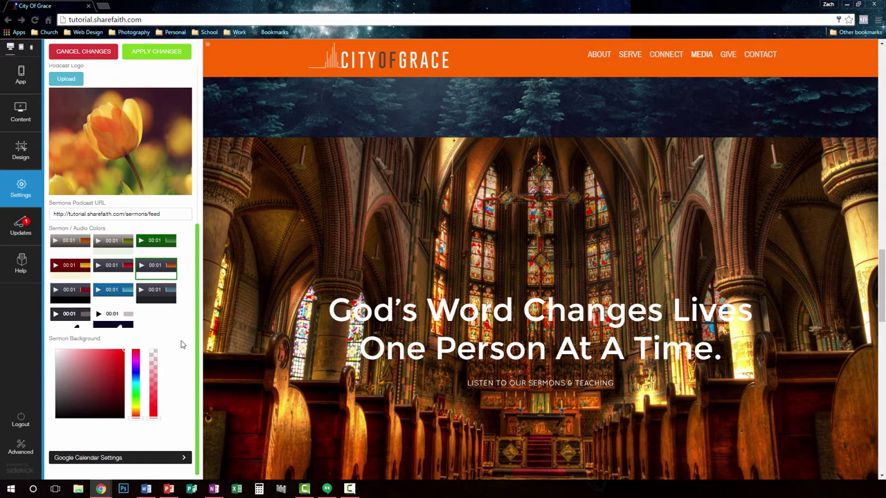
{"action": "scroll", "coordinate": [173, 320], "scroll_direction": "up", "scroll_amount": 2}
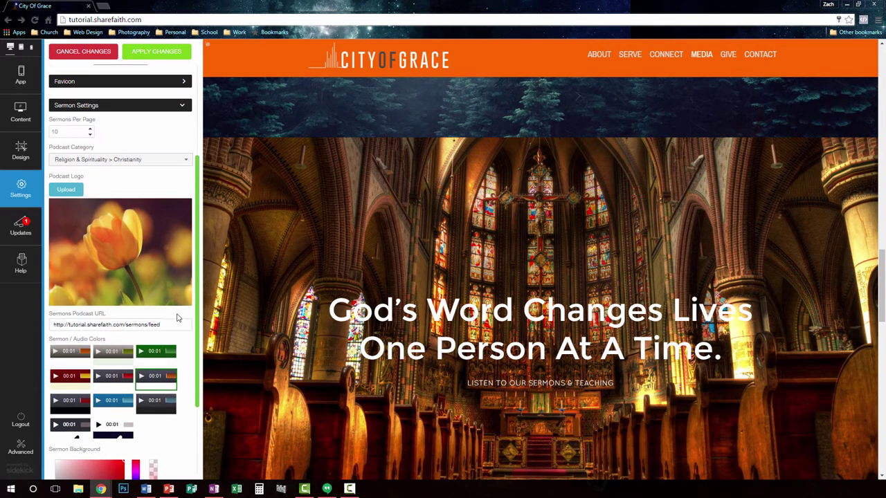
{"action": "scroll", "coordinate": [177, 318], "scroll_direction": "up", "scroll_amount": 1}
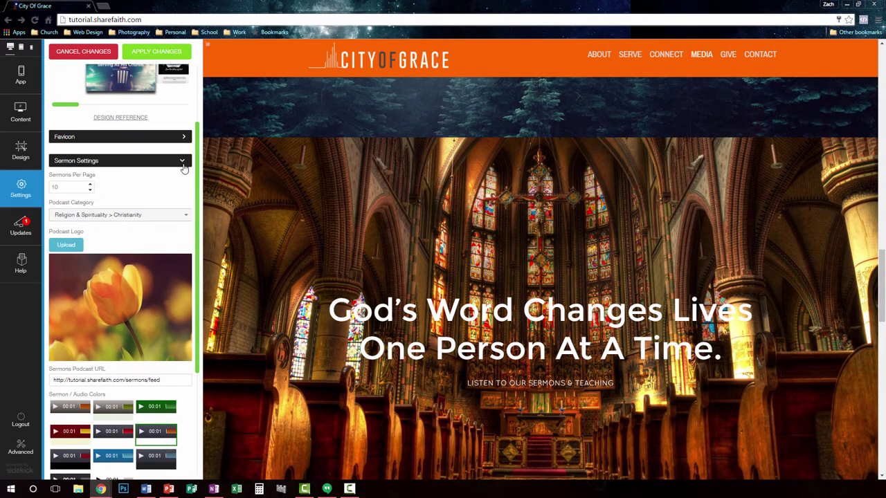
{"action": "left_click", "coordinate": [184, 166]}
{"action": "left_click", "coordinate": [184, 187]}
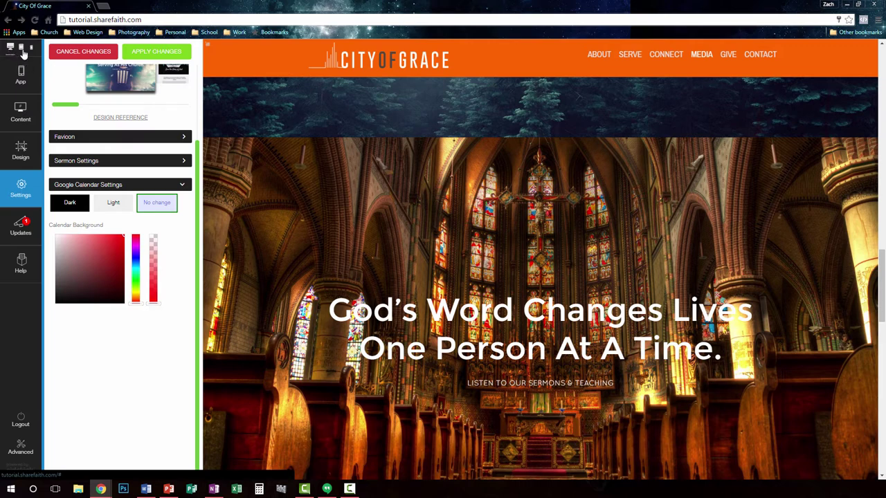
- Preview the website in tablet and phone views, look through the phone page, and return to the desktop view
{"action": "left_click", "coordinate": [22, 53]}
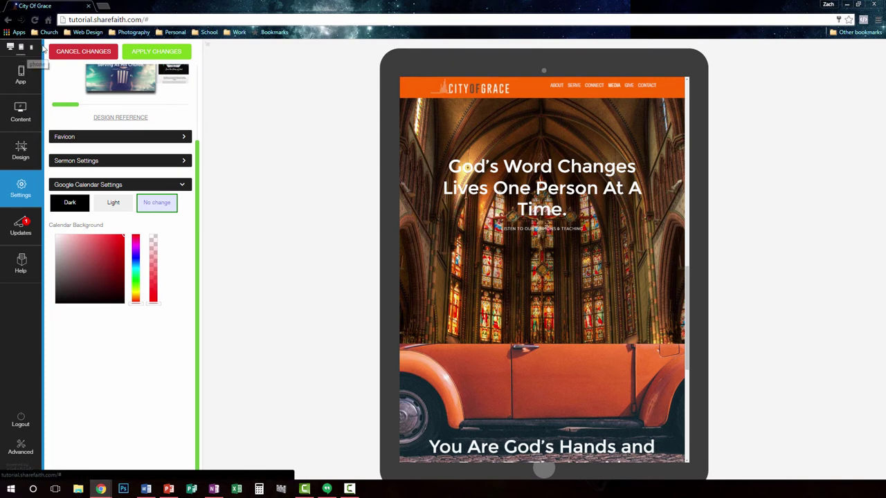
{"action": "left_click", "coordinate": [32, 48]}
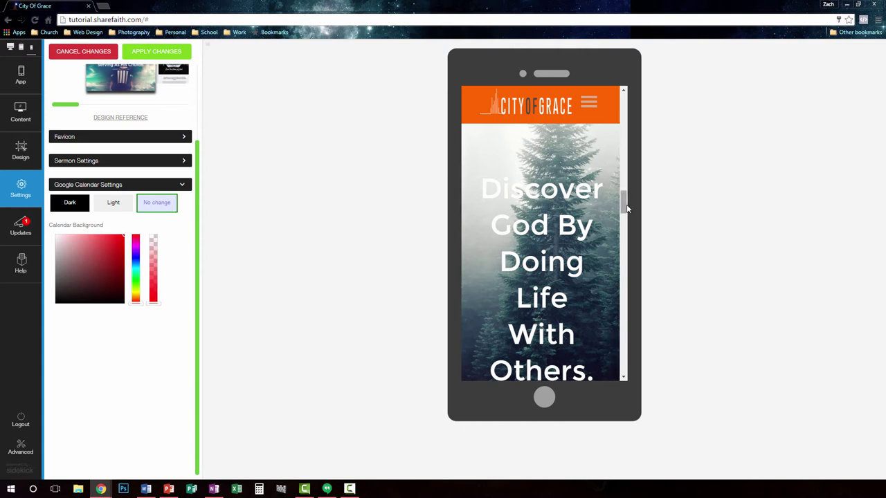
{"action": "left_click_drag", "start_coordinate": [625, 207], "coordinate": [632, 115]}
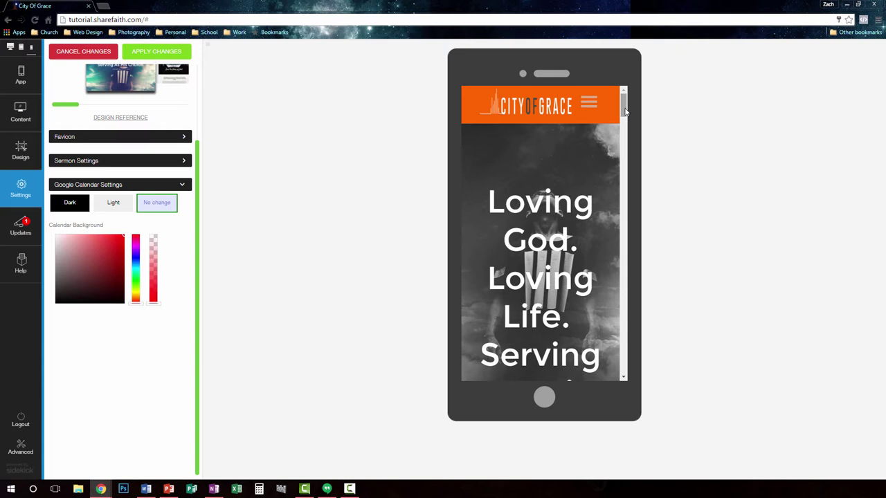
{"action": "left_click_drag", "start_coordinate": [625, 111], "coordinate": [617, 302]}
{"action": "left_click_drag", "start_coordinate": [619, 299], "coordinate": [620, 96]}
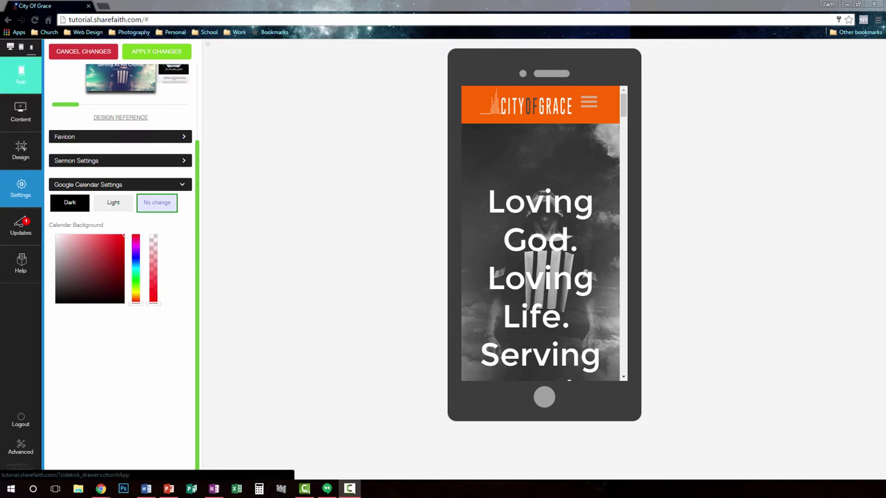
{"action": "left_click", "coordinate": [10, 46]}
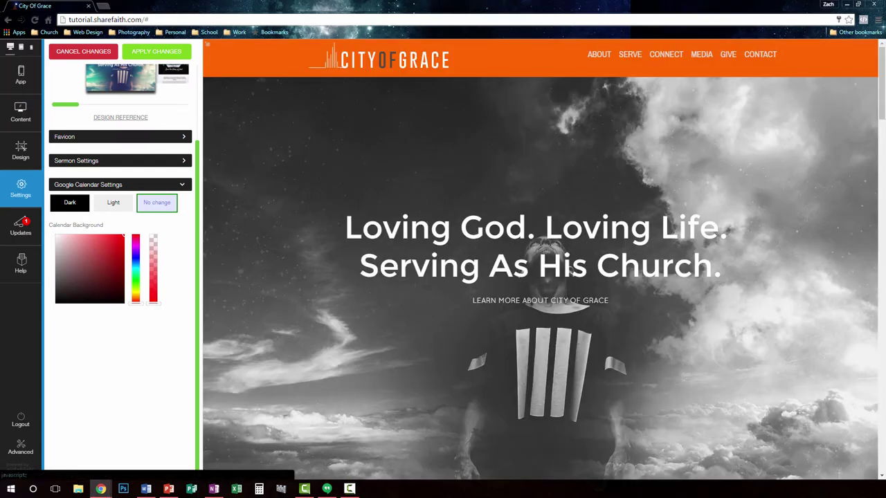
- Close the website settings and open the Serve section of the home page for editing
{"action": "left_click", "coordinate": [33, 190]}
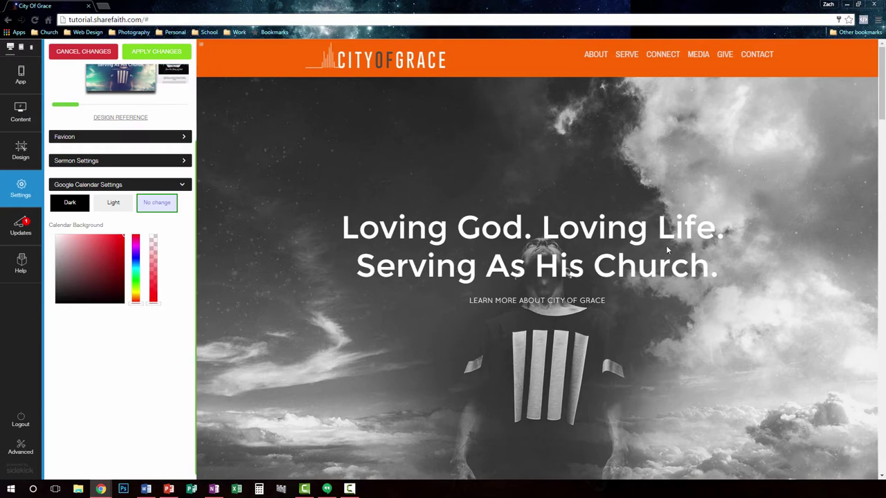
{"action": "scroll", "coordinate": [637, 304], "scroll_direction": "down", "scroll_amount": 5}
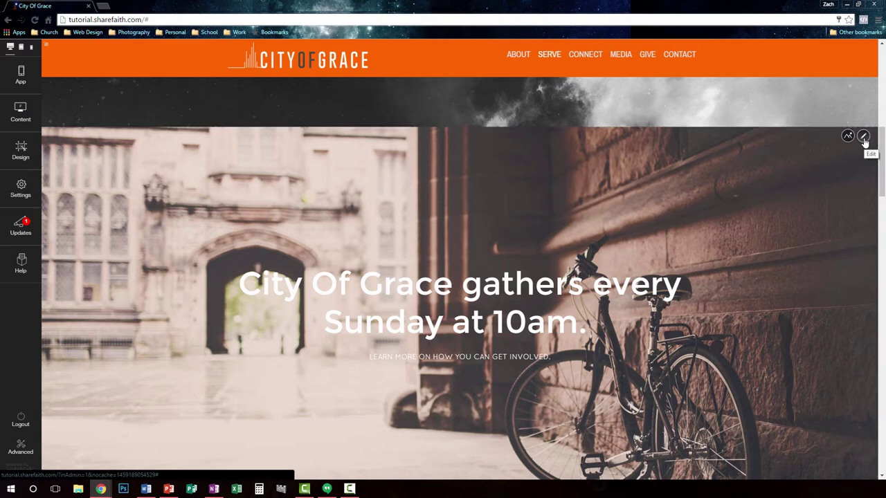
{"action": "left_click", "coordinate": [864, 137]}
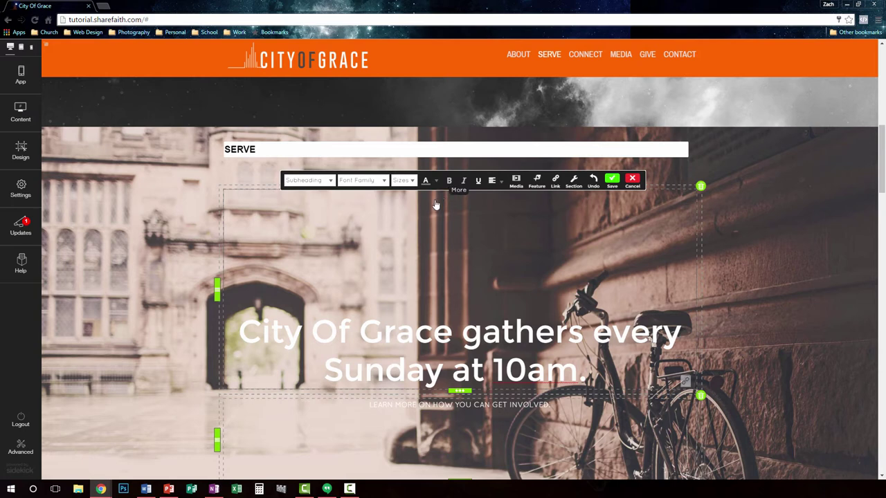
- Look at the Serve section's text alignment options and the Quick Insert features, closing them without inserting anything
{"action": "left_click", "coordinate": [493, 181]}
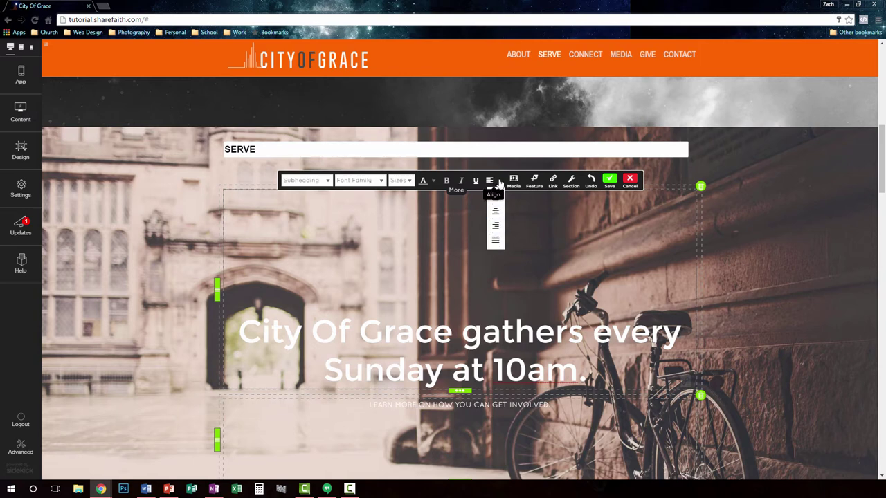
{"action": "left_click", "coordinate": [538, 187]}
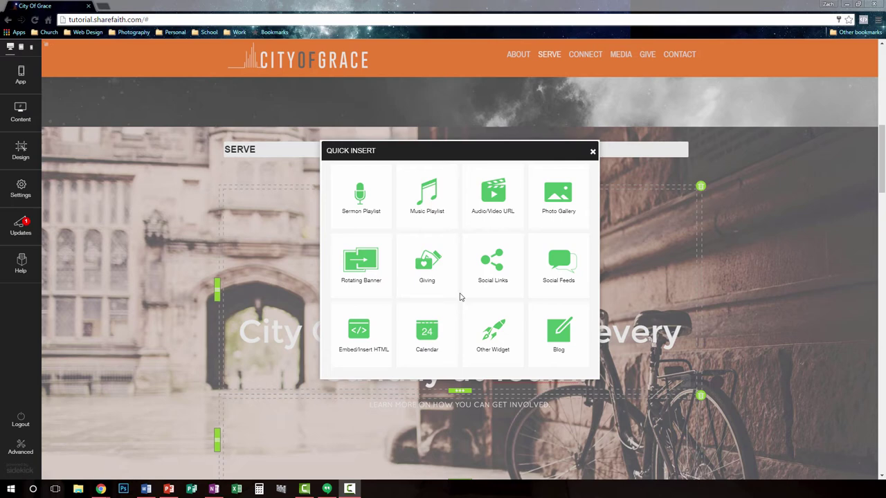
{"action": "left_click", "coordinate": [592, 151]}
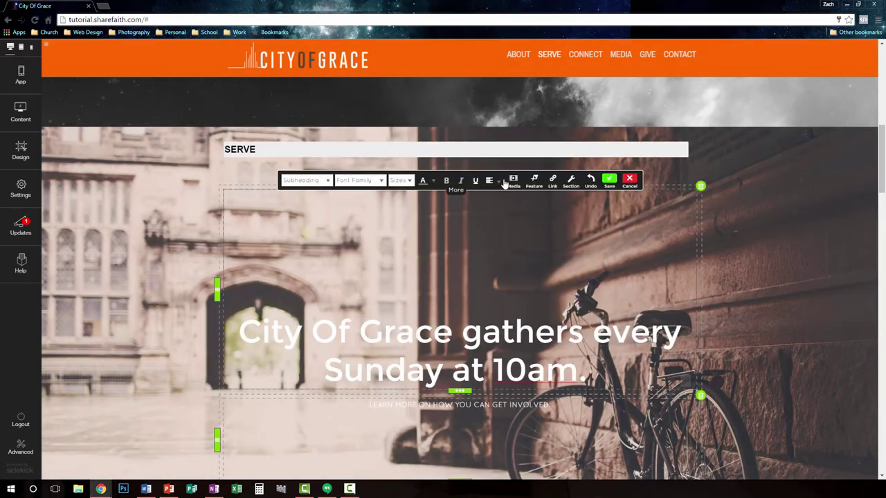
- Expand the text editing toolbar and look at the line height and spacing value lists, closing them without choosing anything
{"action": "left_click", "coordinate": [457, 194]}
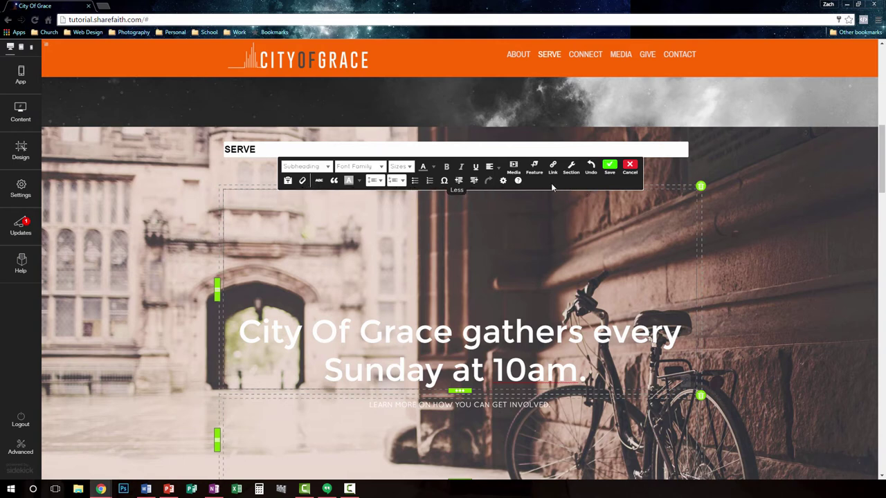
{"action": "left_click", "coordinate": [379, 182]}
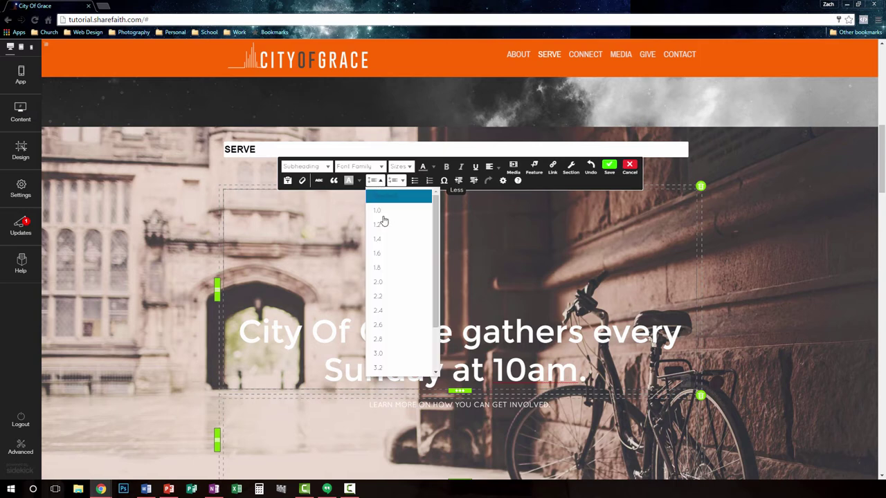
{"action": "left_click", "coordinate": [398, 182]}
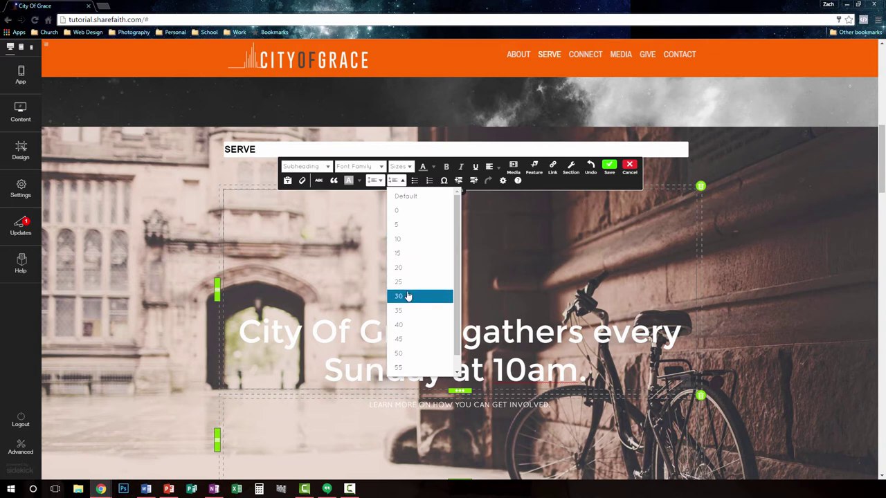
{"action": "left_click", "coordinate": [398, 183]}
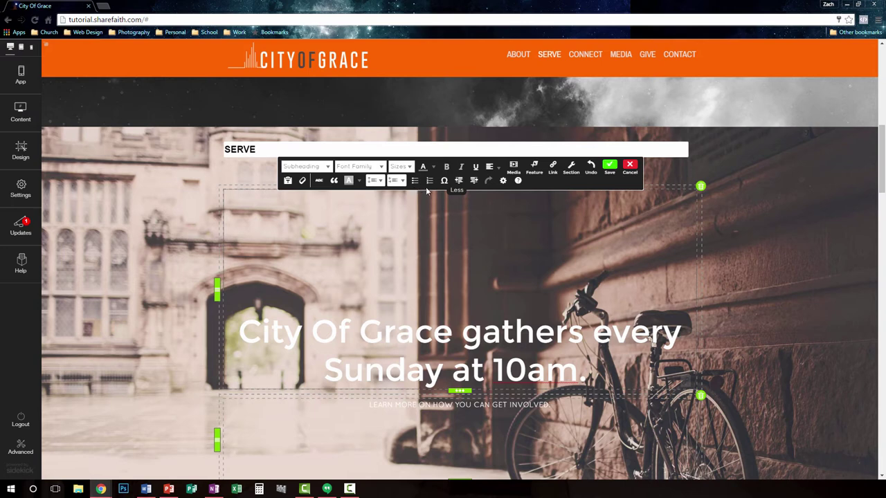
- Look at the section's author and comment settings and the keyboard shortcuts reference, closing both without changes
{"action": "left_click", "coordinate": [504, 183]}
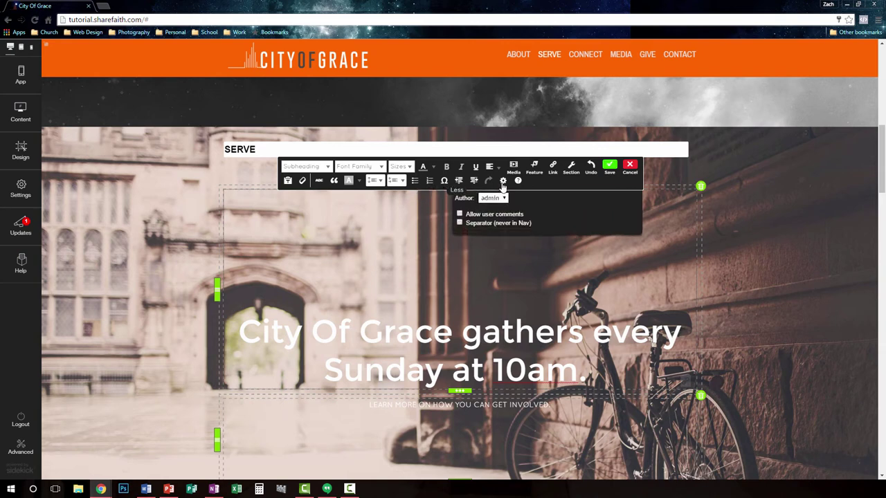
{"action": "left_click", "coordinate": [504, 182]}
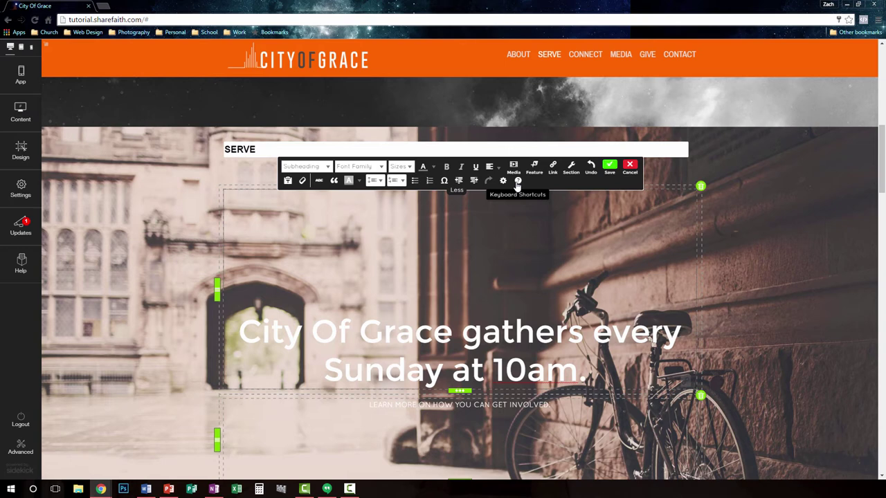
{"action": "left_click", "coordinate": [517, 182]}
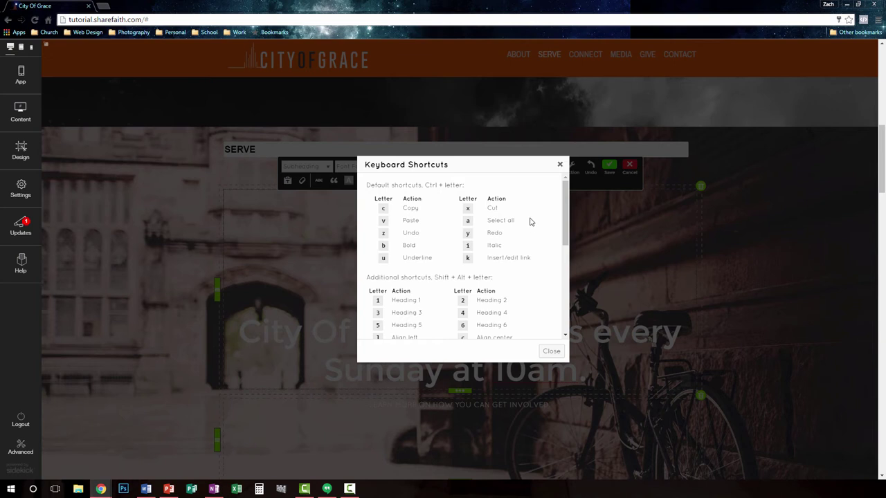
{"action": "left_click", "coordinate": [560, 164]}
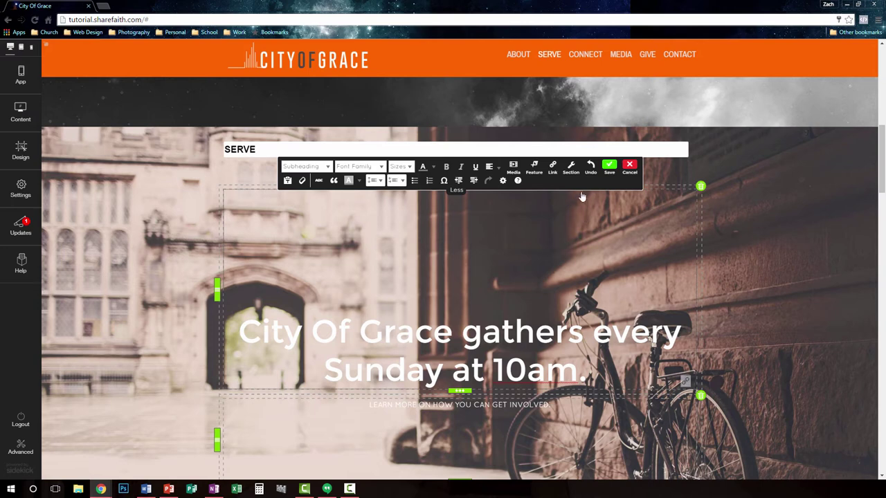
- Look through the Insert Media window's upload page, Media Library and Stock Photos, and close it without inserting anything
{"action": "left_click", "coordinate": [513, 169]}
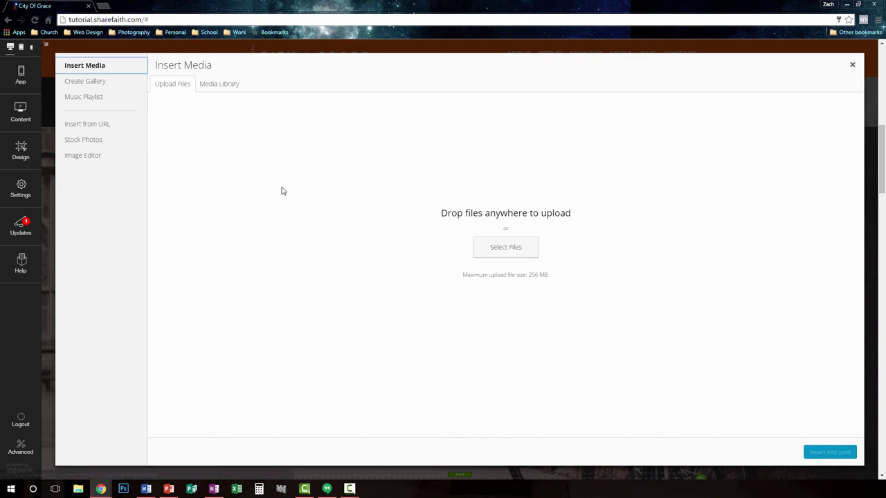
{"action": "left_click", "coordinate": [212, 86]}
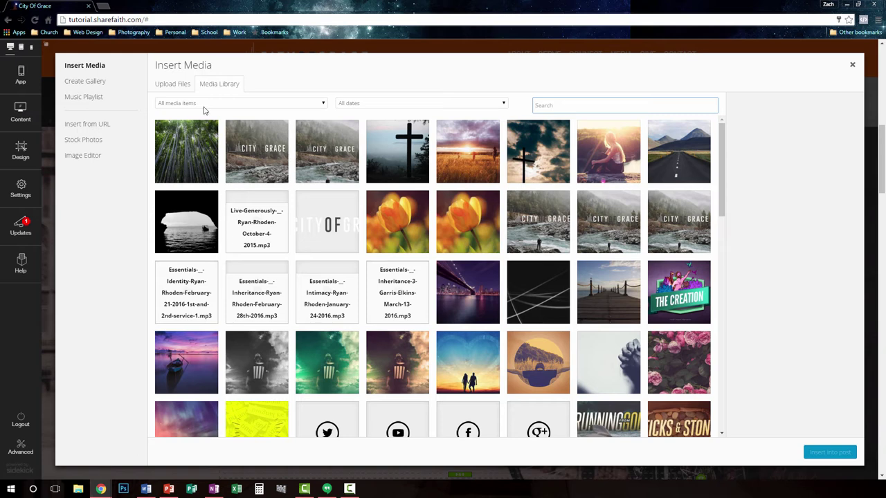
{"action": "left_click", "coordinate": [104, 145]}
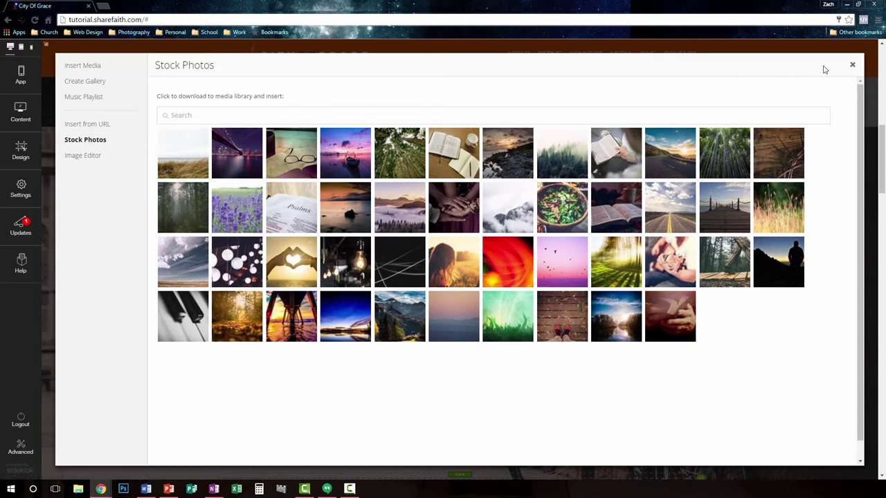
{"action": "left_click", "coordinate": [853, 67]}
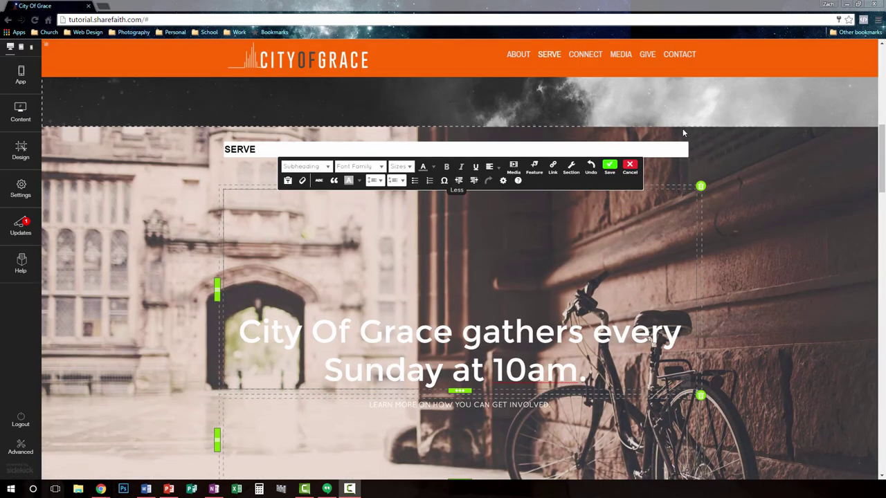
- Cancel editing of the Serve section's content and open its background options at the image search
{"action": "left_click", "coordinate": [631, 168]}
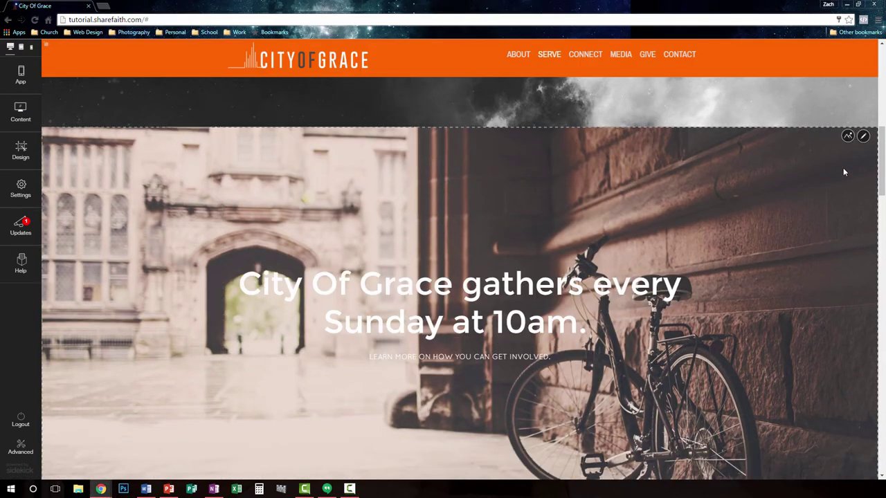
{"action": "left_click", "coordinate": [847, 137]}
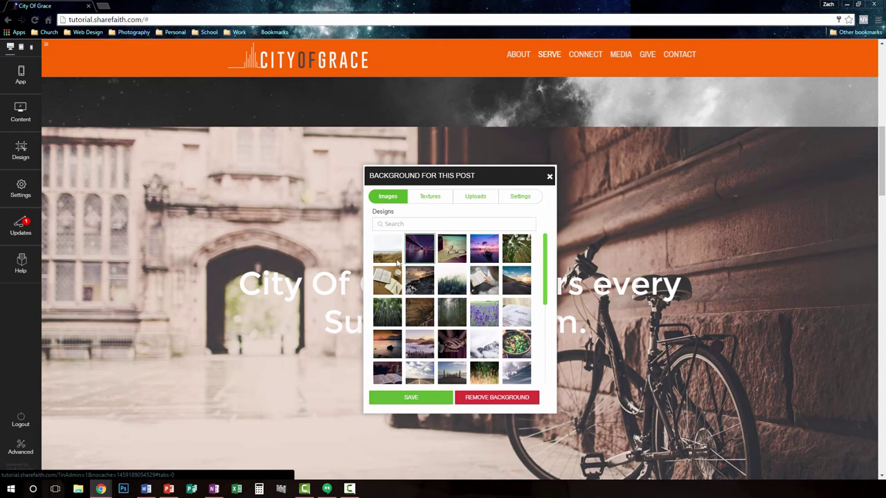
{"action": "left_click", "coordinate": [429, 224]}
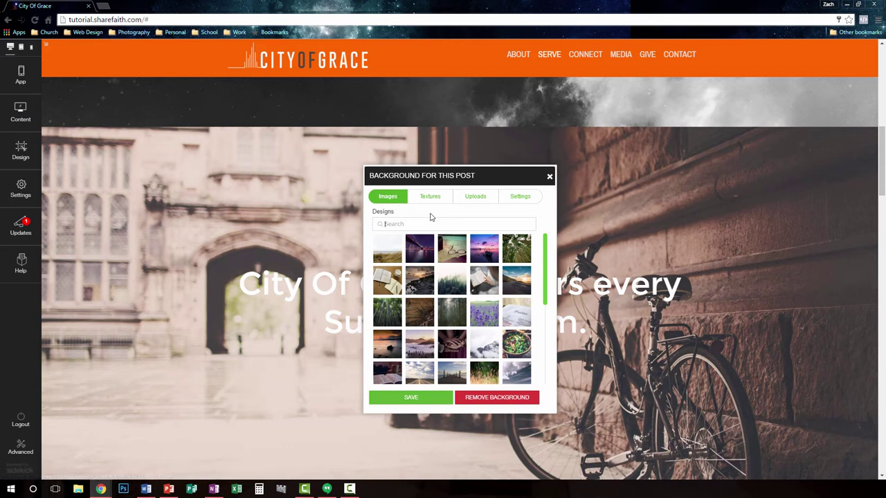
- Try a semi-transparent black (000000) background colour for the Serve section, and look over the uploaded backgrounds and alignment settings
{"action": "left_click", "coordinate": [431, 197]}
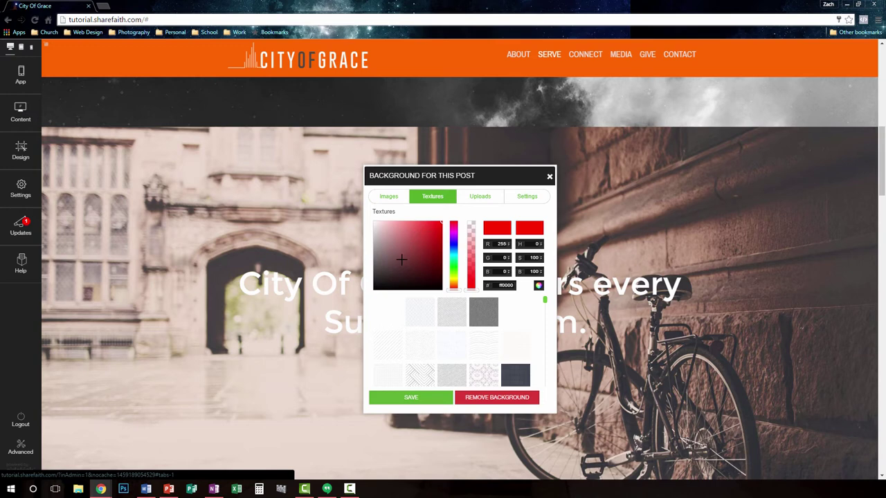
{"action": "left_click_drag", "start_coordinate": [397, 262], "coordinate": [372, 296]}
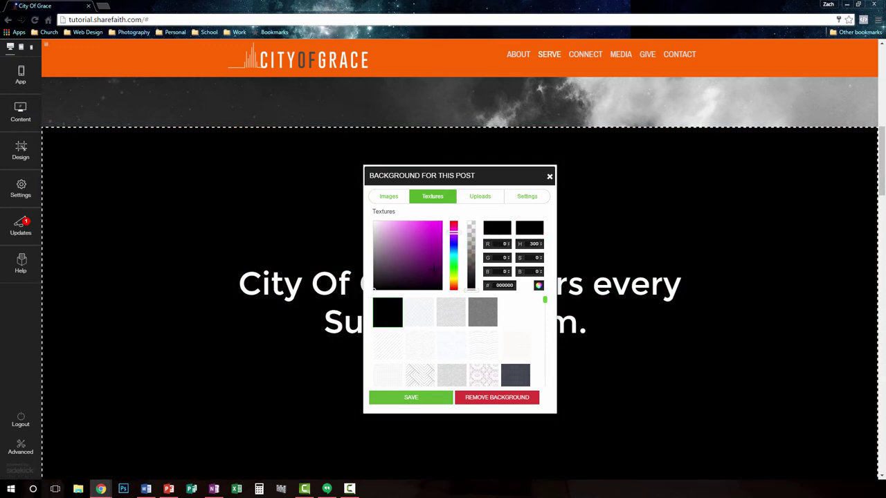
{"action": "left_click_drag", "start_coordinate": [469, 275], "coordinate": [471, 265]}
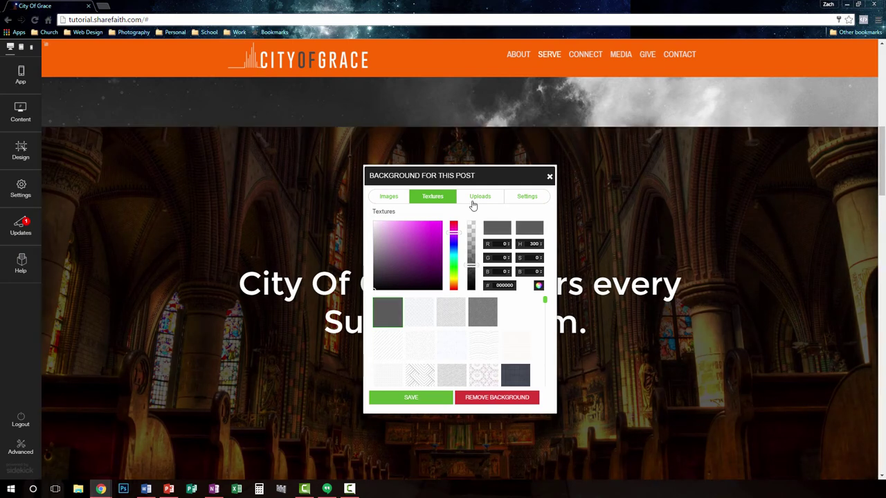
{"action": "left_click", "coordinate": [475, 202]}
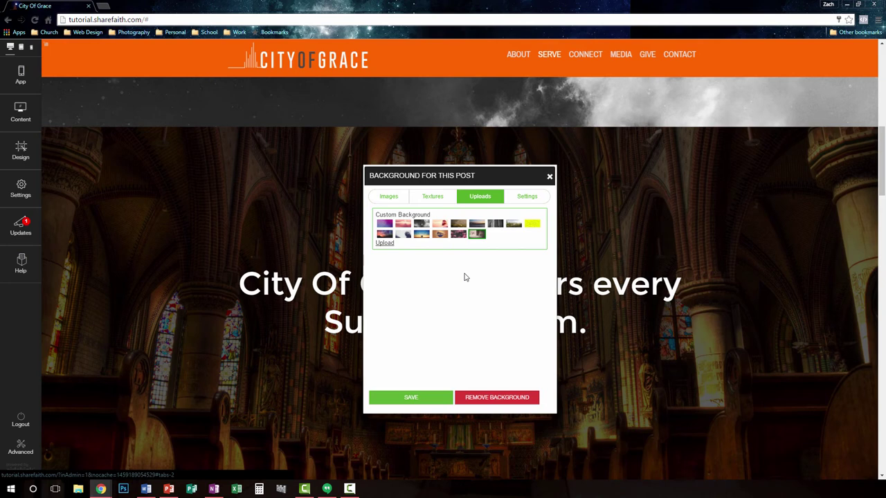
{"action": "left_click", "coordinate": [527, 198]}
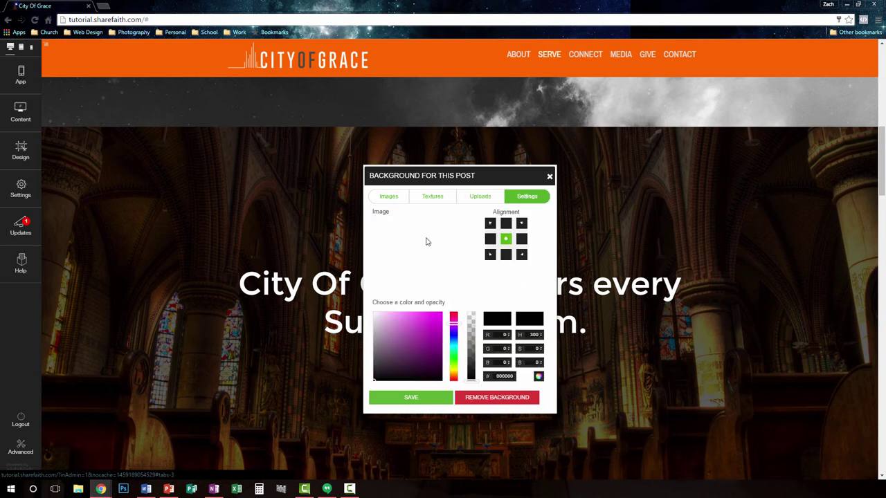
{"action": "left_click", "coordinate": [393, 200]}
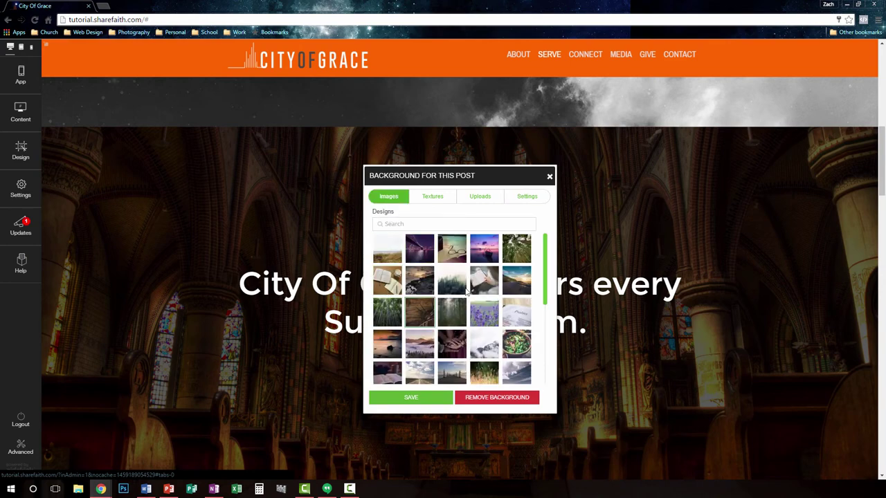
- Choose the stock photo looking up through green forest trees as the Serve section's background and open its overlay settings
{"action": "left_click", "coordinate": [516, 248]}
{"action": "left_click", "coordinate": [527, 197]}
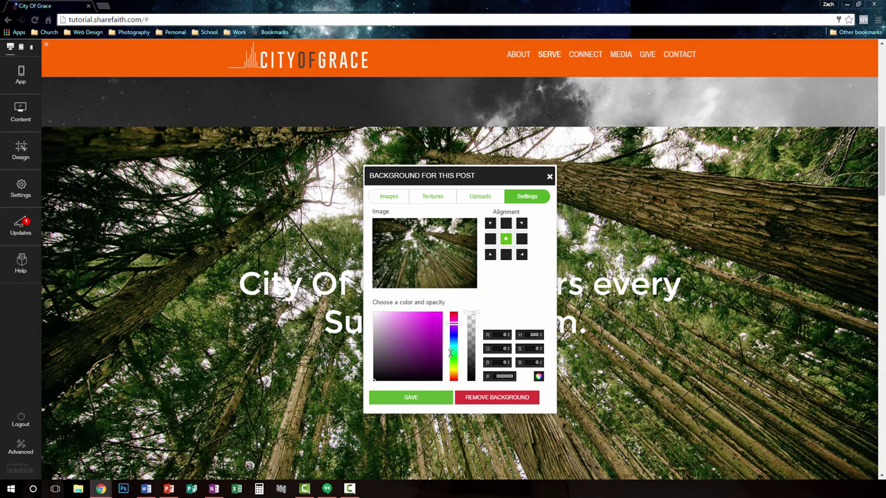
- Try a semi-transparent green (1d8f50) overlay on the forest background image
{"action": "left_click", "coordinate": [453, 353]}
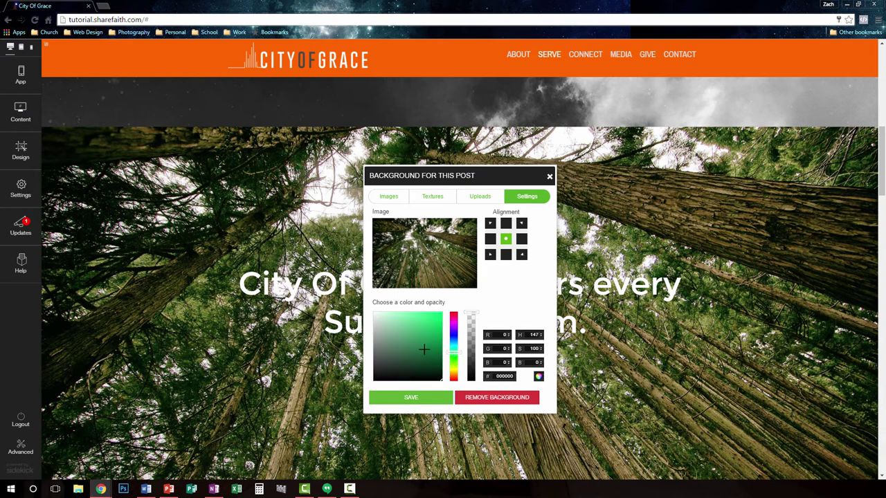
{"action": "left_click", "coordinate": [424, 346]}
{"action": "left_click_drag", "start_coordinate": [424, 346], "coordinate": [429, 343]}
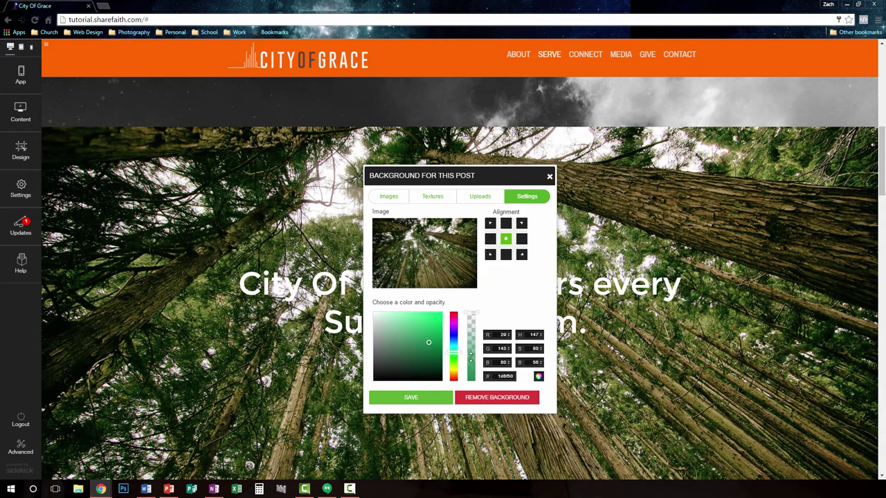
{"action": "left_click", "coordinate": [470, 349]}
{"action": "left_click", "coordinate": [471, 339]}
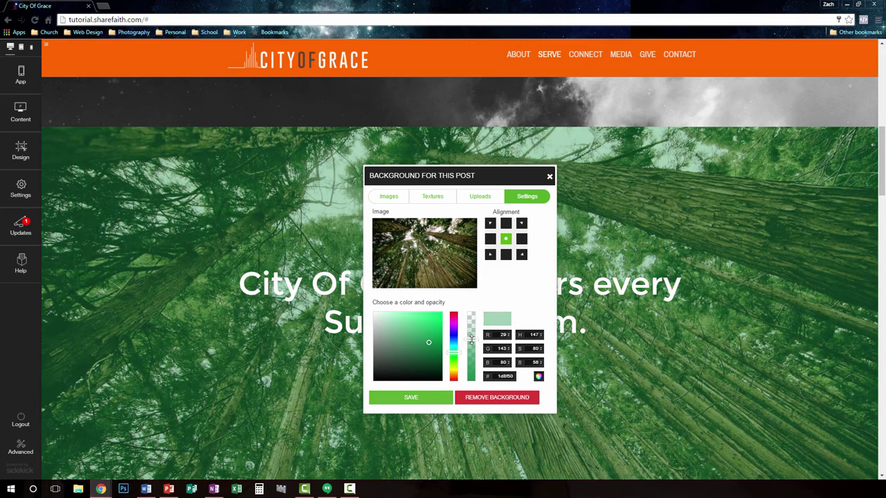
{"action": "left_click_drag", "start_coordinate": [472, 339], "coordinate": [471, 343]}
- Set the forest image's overlay to black (000000) at about half opacity and save the Serve section's background
{"action": "left_click_drag", "start_coordinate": [424, 359], "coordinate": [446, 387]}
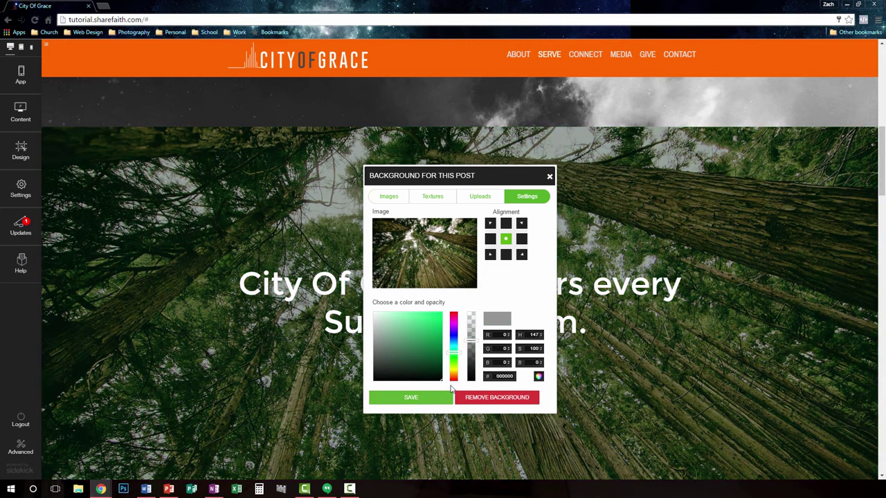
{"action": "left_click", "coordinate": [472, 345]}
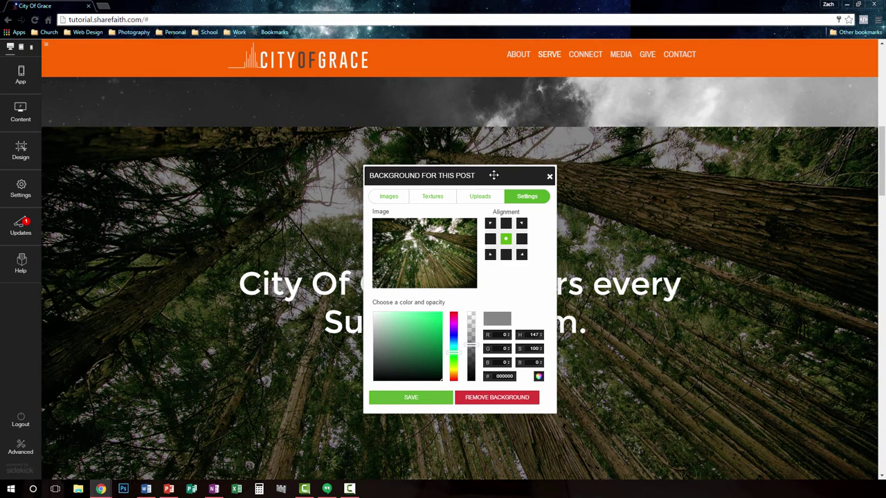
{"action": "left_click", "coordinate": [428, 400]}
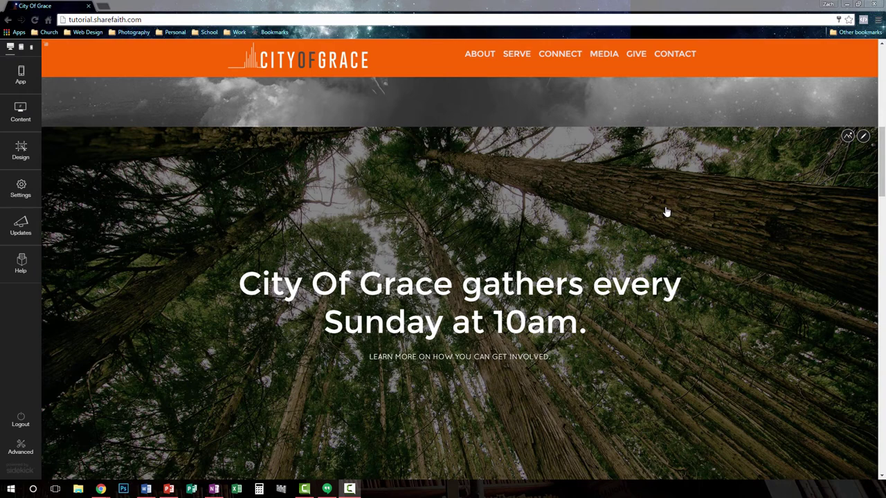
- Open the church app's setup and examine its name and description, icons, launch images, screenshots and publishing option
{"action": "left_click", "coordinate": [38, 81]}
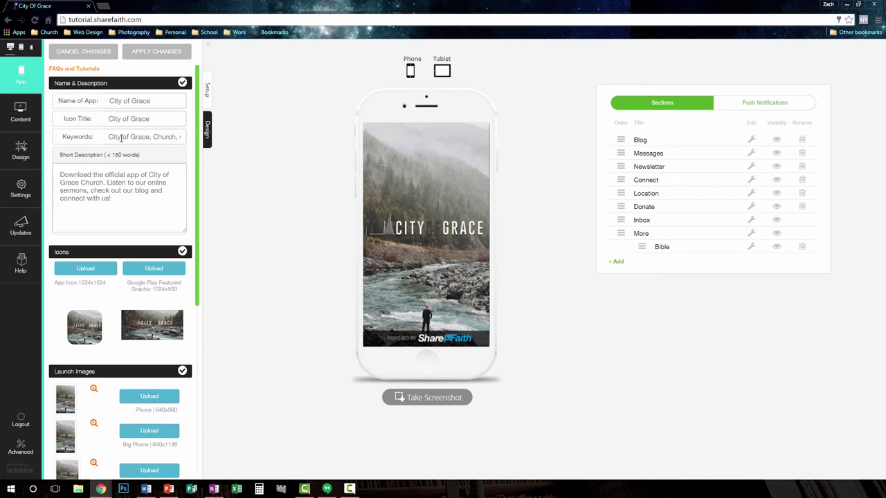
{"action": "scroll", "coordinate": [132, 224], "scroll_direction": "down", "scroll_amount": 1}
{"action": "scroll", "coordinate": [100, 294], "scroll_direction": "down", "scroll_amount": 2}
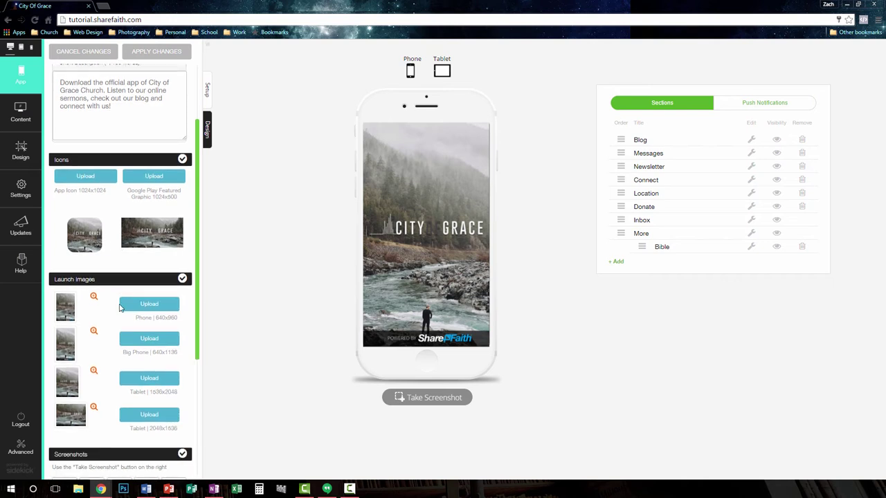
{"action": "scroll", "coordinate": [104, 298], "scroll_direction": "down", "scroll_amount": 1}
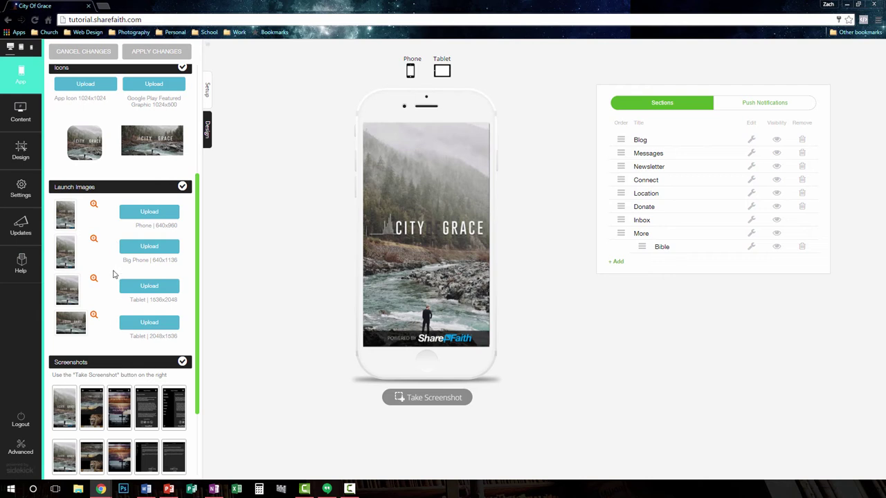
{"action": "scroll", "coordinate": [112, 284], "scroll_direction": "down", "scroll_amount": 3}
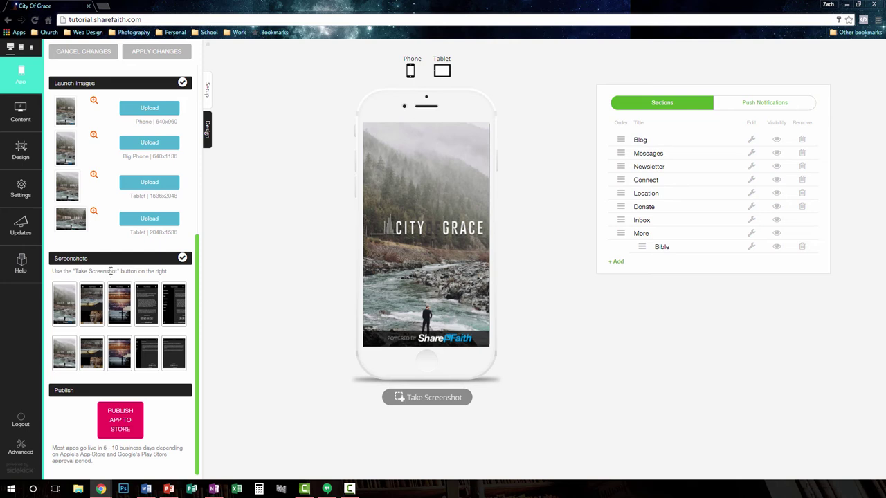
{"action": "scroll", "coordinate": [111, 272], "scroll_direction": "up", "scroll_amount": 8}
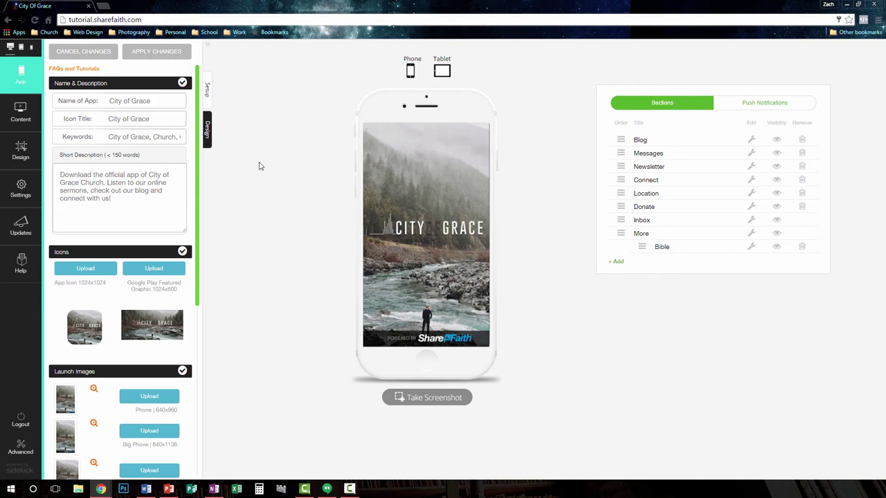
- Show the app's design options with theme colours and images, and open the Messages section's settings
{"action": "left_click", "coordinate": [207, 129]}
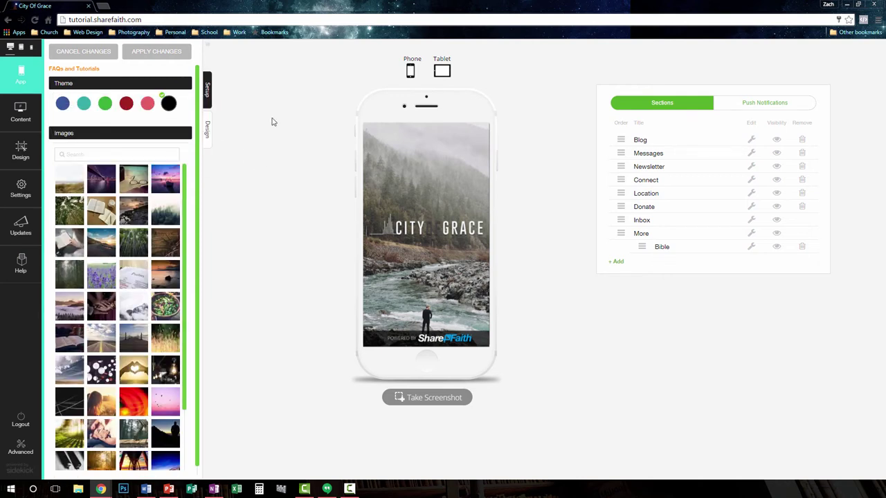
{"action": "left_click", "coordinate": [646, 159]}
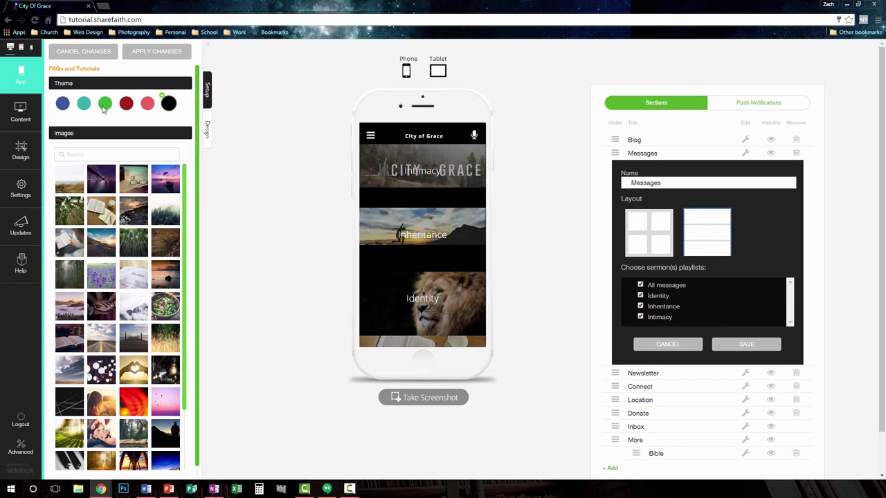
- Try the teal and dark red theme colours on the app and return to the black theme
{"action": "left_click", "coordinate": [84, 103]}
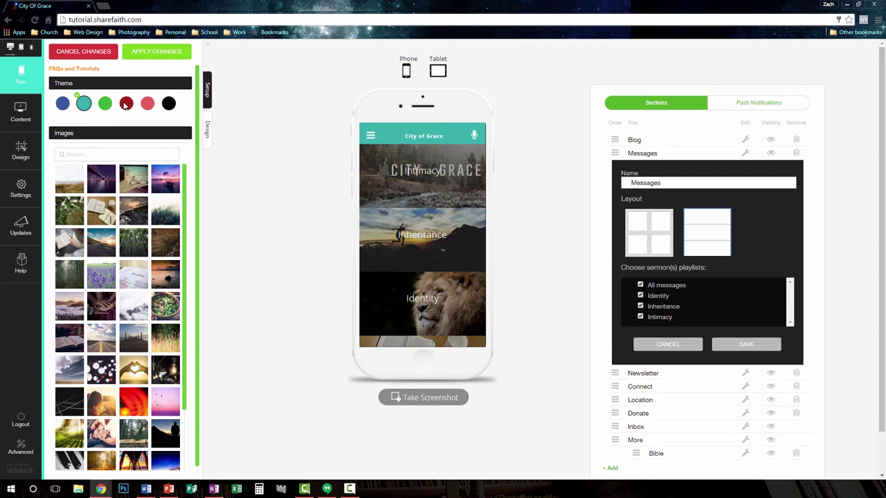
{"action": "left_click", "coordinate": [126, 103]}
{"action": "left_click", "coordinate": [169, 103]}
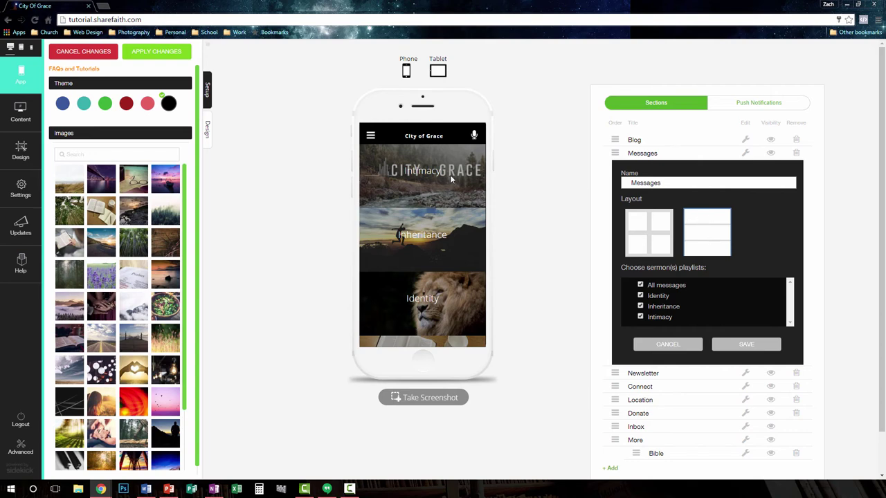
- Set the Messages section to the grid layout and toggle its Identity playlist off and back on
{"action": "scroll", "coordinate": [464, 215], "scroll_direction": "down", "scroll_amount": 3}
{"action": "scroll", "coordinate": [462, 216], "scroll_direction": "up", "scroll_amount": 3}
{"action": "scroll", "coordinate": [462, 230], "scroll_direction": "down", "scroll_amount": 1}
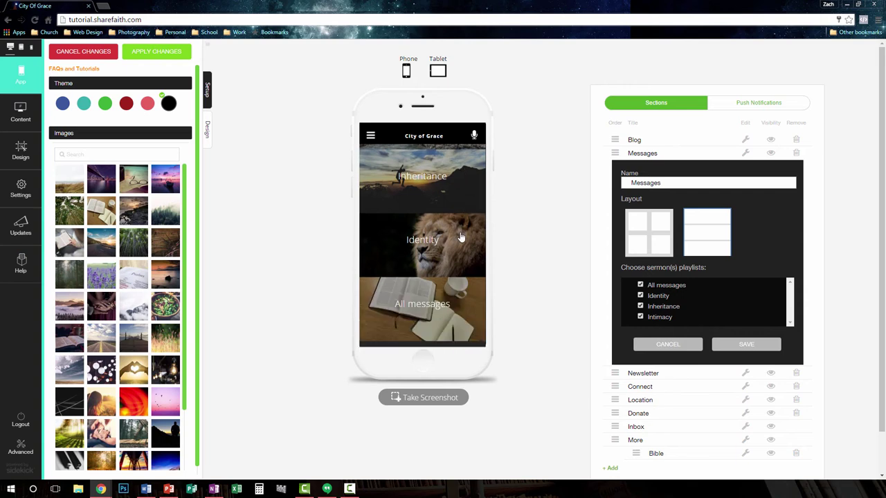
{"action": "scroll", "coordinate": [461, 238], "scroll_direction": "up", "scroll_amount": 1}
{"action": "left_click", "coordinate": [650, 237]}
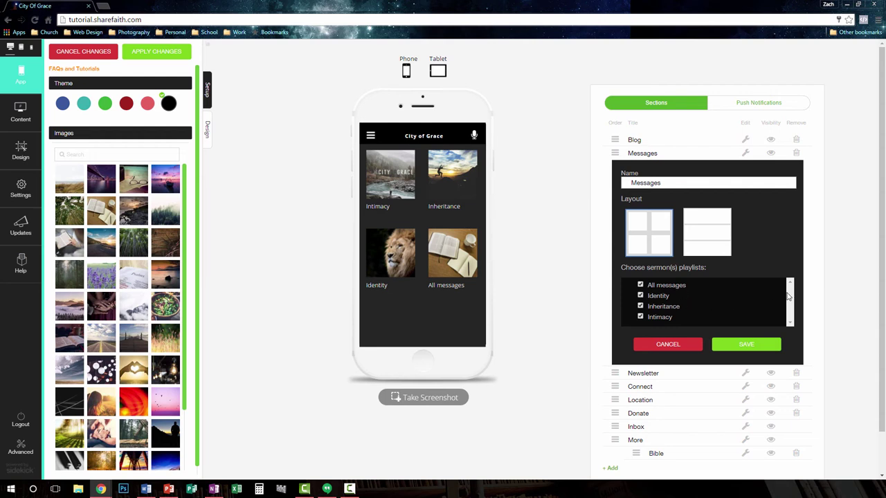
{"action": "left_click", "coordinate": [640, 295]}
{"action": "left_click", "coordinate": [640, 296]}
- Replace the Identity playlist's lion image in the app preview with the open road photo from the image library
{"action": "left_click_drag", "start_coordinate": [102, 342], "coordinate": [393, 261]}
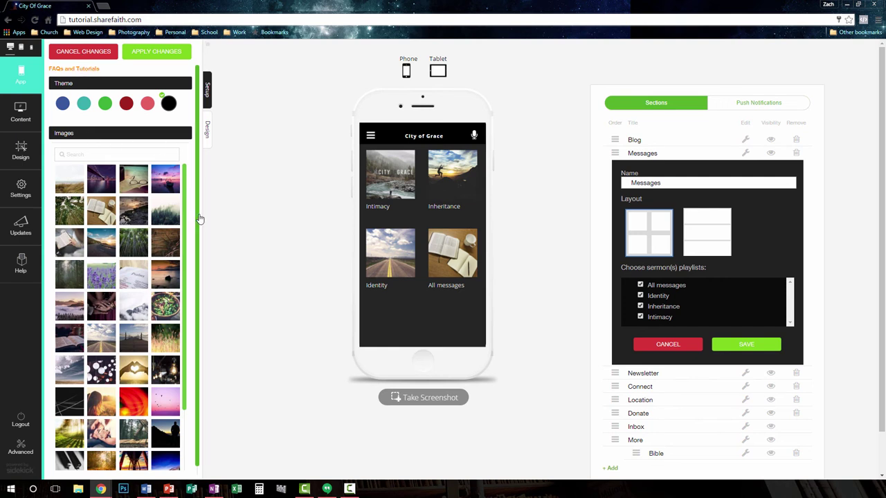
{"action": "scroll", "coordinate": [198, 220], "scroll_direction": "down", "scroll_amount": 1}
{"action": "scroll", "coordinate": [198, 221], "scroll_direction": "up", "scroll_amount": 1}
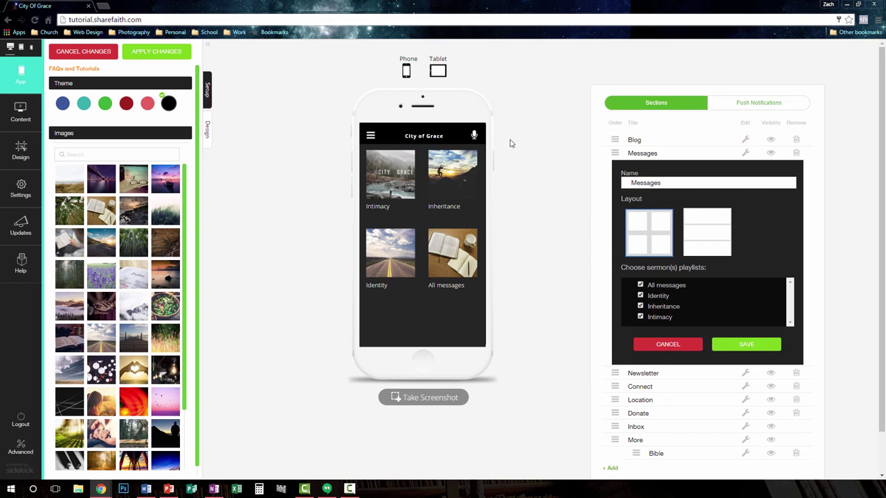
- Review the app's setup details, including its name and description, icons and launch images
{"action": "left_click", "coordinate": [208, 89]}
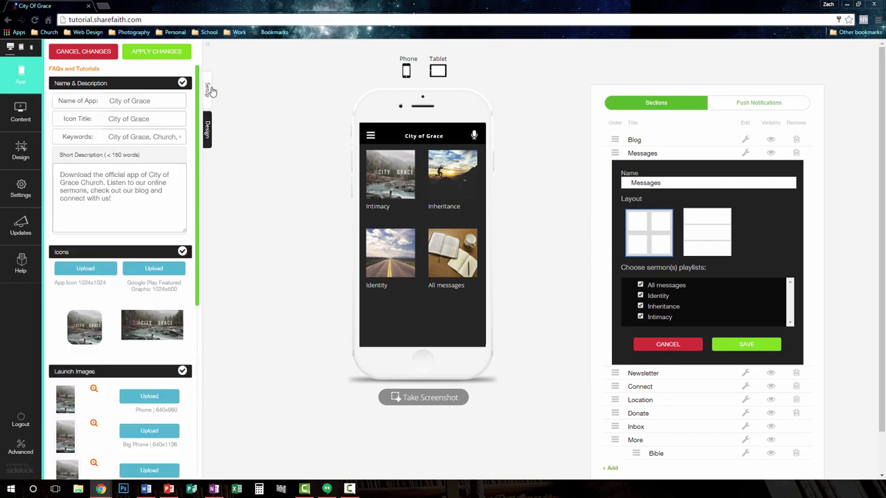
{"action": "scroll", "coordinate": [170, 256], "scroll_direction": "down", "scroll_amount": 5}
{"action": "scroll", "coordinate": [171, 256], "scroll_direction": "down", "scroll_amount": 5}
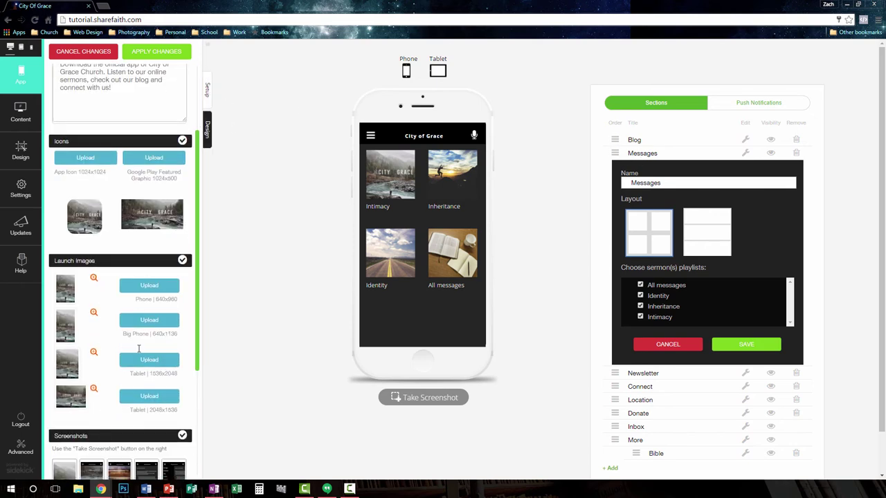
{"action": "scroll", "coordinate": [149, 344], "scroll_direction": "up", "scroll_amount": 3}
{"action": "scroll", "coordinate": [148, 344], "scroll_direction": "up", "scroll_amount": 3}
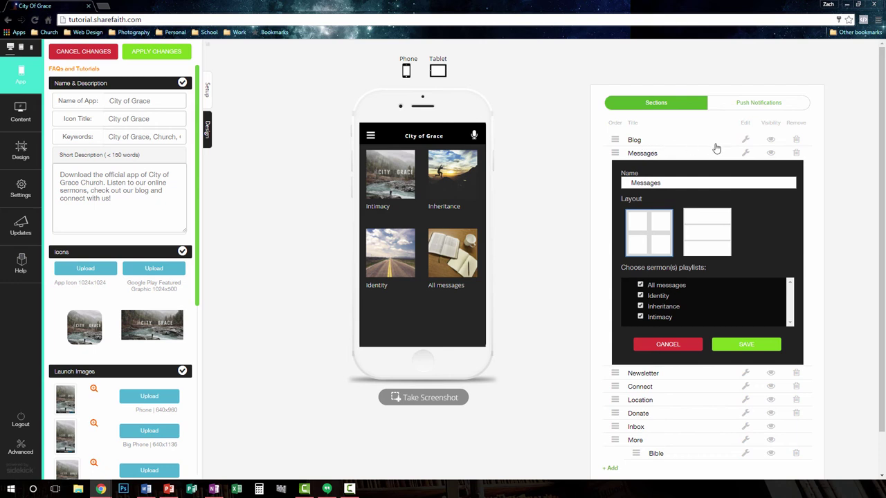
- View the Newsletter section's settings and the section types that can be added to the app
{"action": "left_click", "coordinate": [649, 378]}
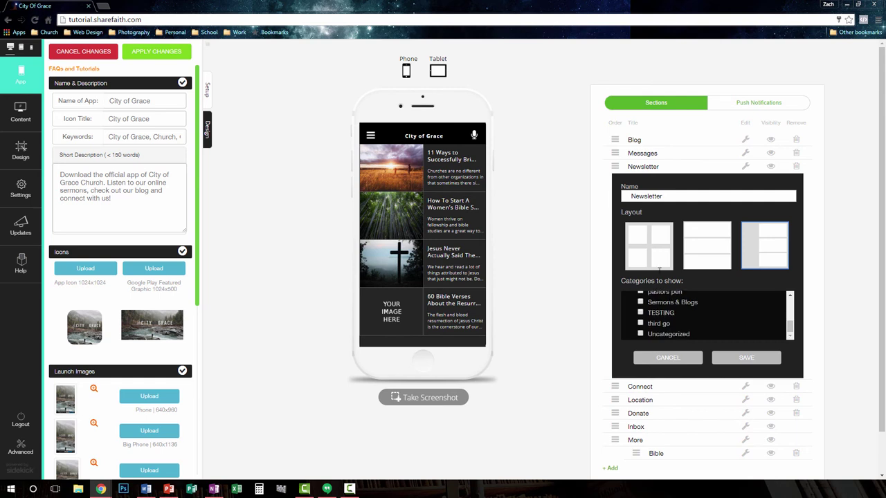
{"action": "left_click", "coordinate": [651, 170]}
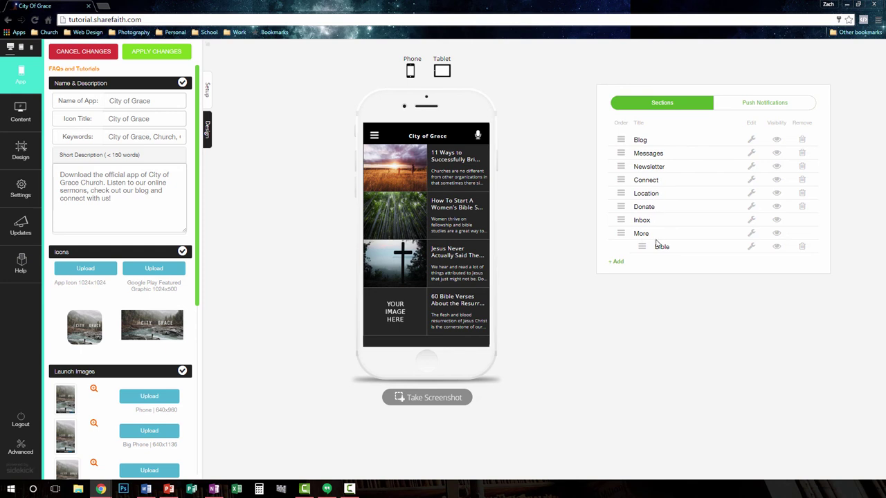
{"action": "left_click", "coordinate": [616, 261]}
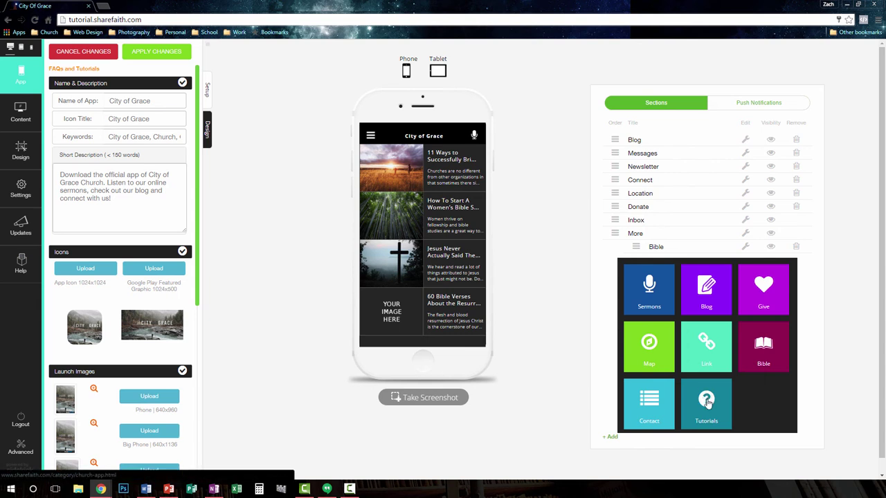
- Examine the Inbox section's settings and the push notification form's message and link URL fields, and return to the sections list
{"action": "left_click", "coordinate": [638, 221]}
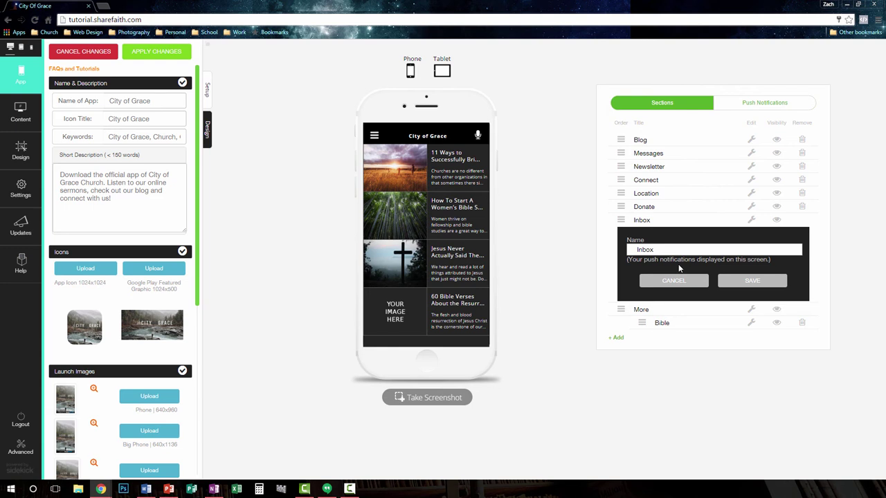
{"action": "left_click", "coordinate": [761, 103]}
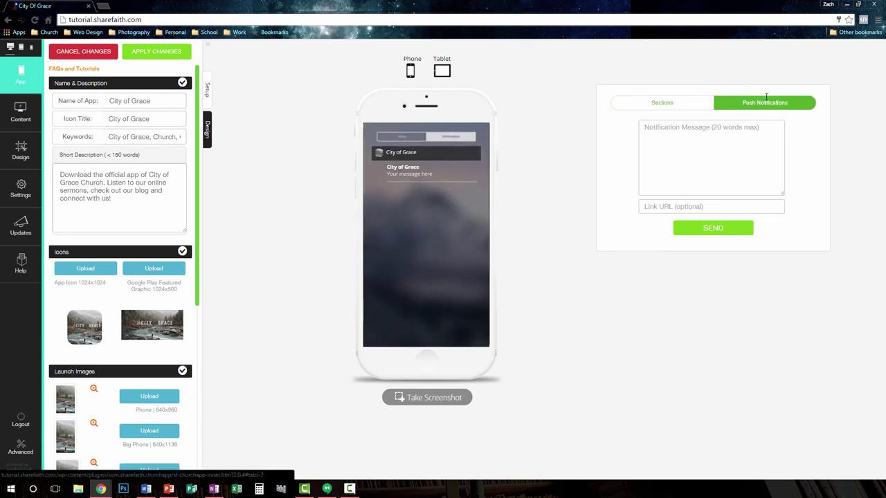
{"action": "left_click", "coordinate": [687, 130]}
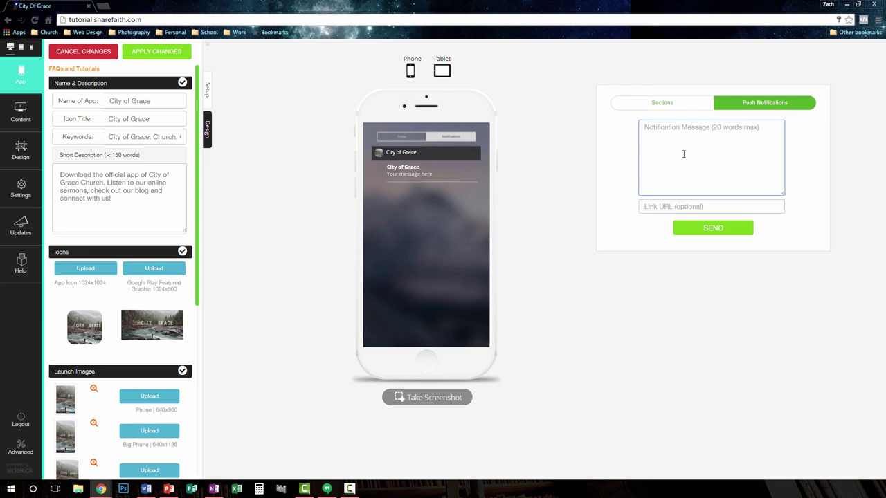
{"action": "left_click", "coordinate": [671, 206]}
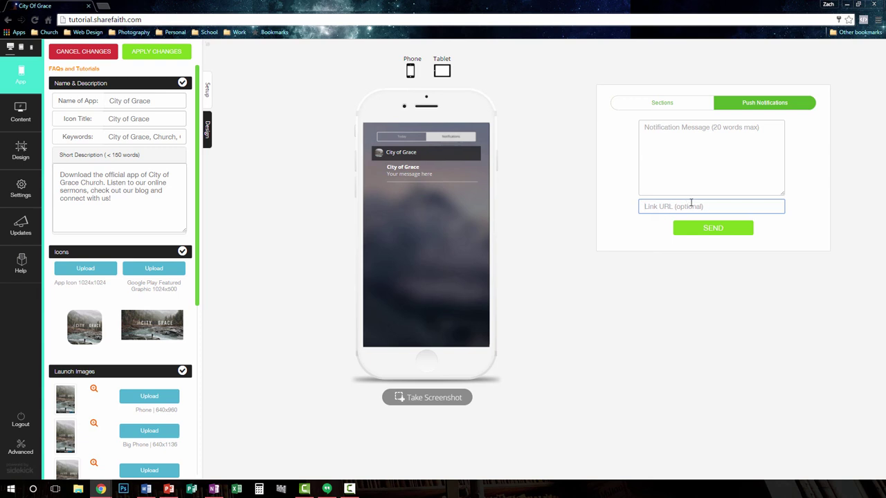
{"action": "left_click", "coordinate": [662, 103]}
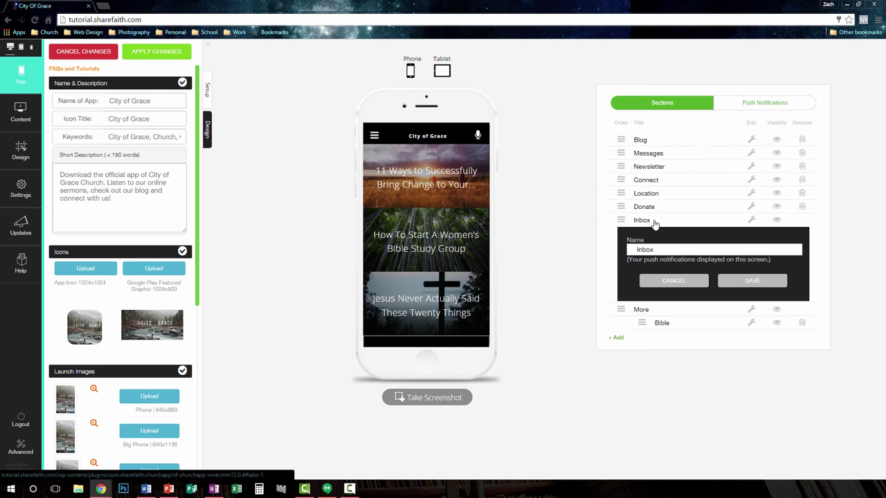
- Compare the grid and full-width row layouts for the Blog section and choose the layout with thumbnails beside the text
{"action": "left_click", "coordinate": [651, 144]}
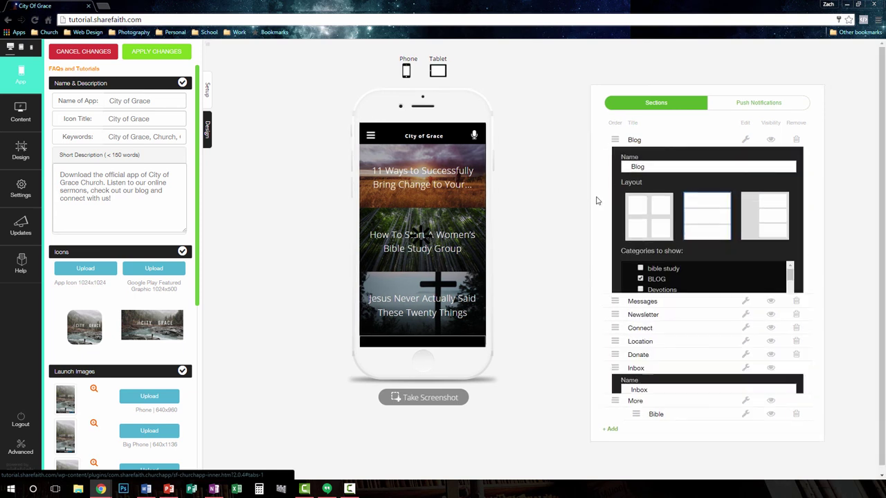
{"action": "left_click", "coordinate": [659, 223]}
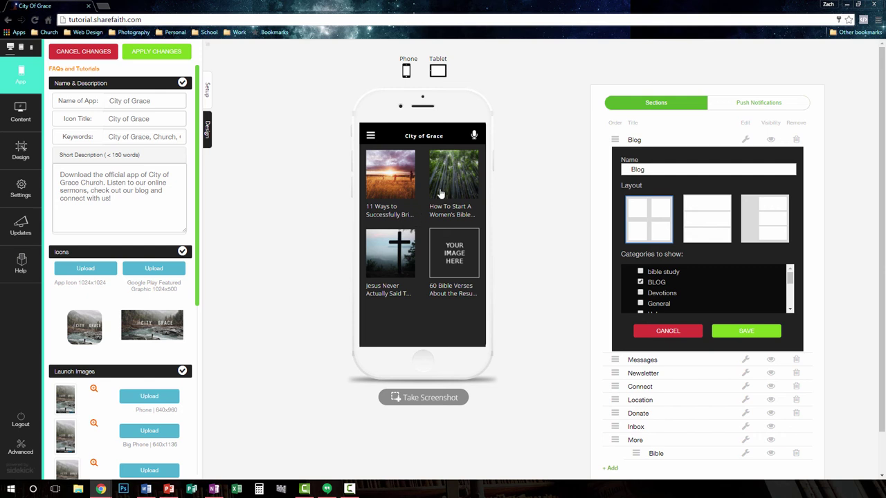
{"action": "left_click", "coordinate": [694, 220]}
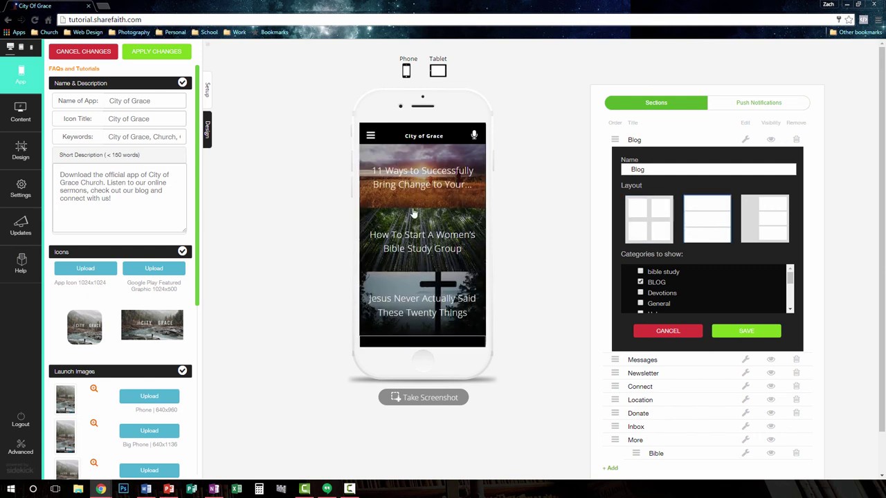
{"action": "left_click", "coordinate": [754, 225]}
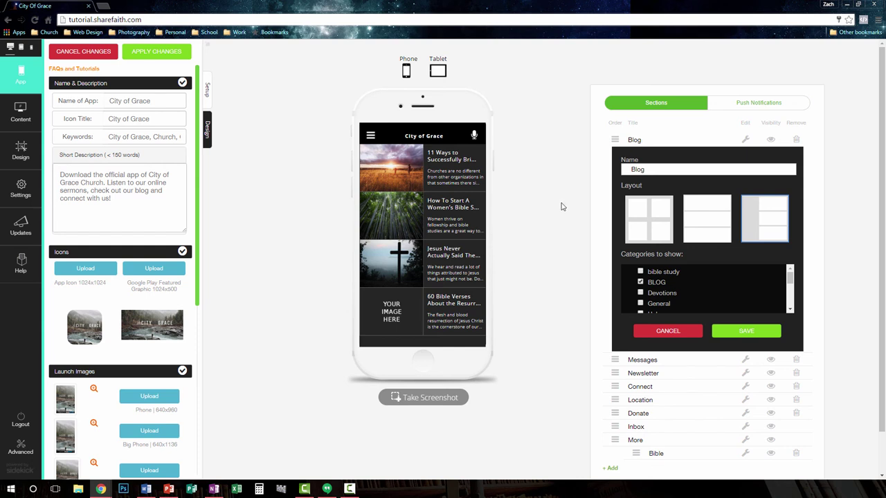
{"action": "left_click", "coordinate": [640, 282]}
{"action": "left_click", "coordinate": [658, 144]}
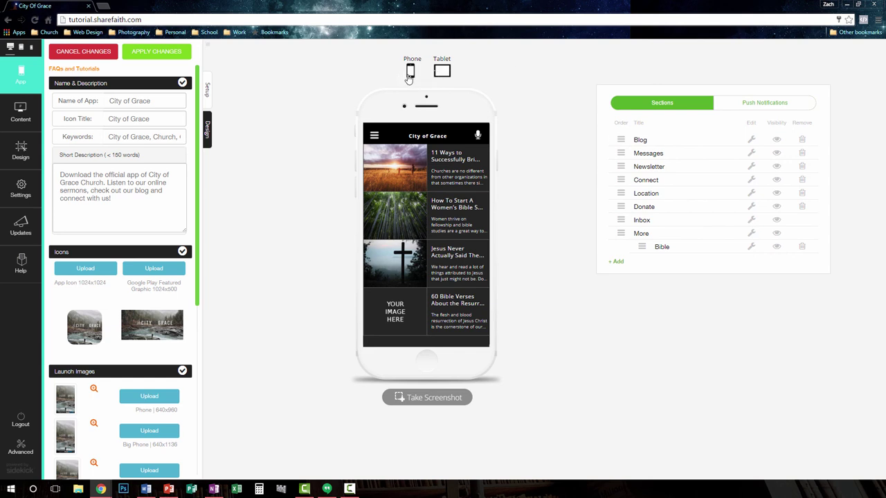
- Preview the app on a tablet and examine its launch images, screenshots and publishing option
{"action": "left_click", "coordinate": [442, 72]}
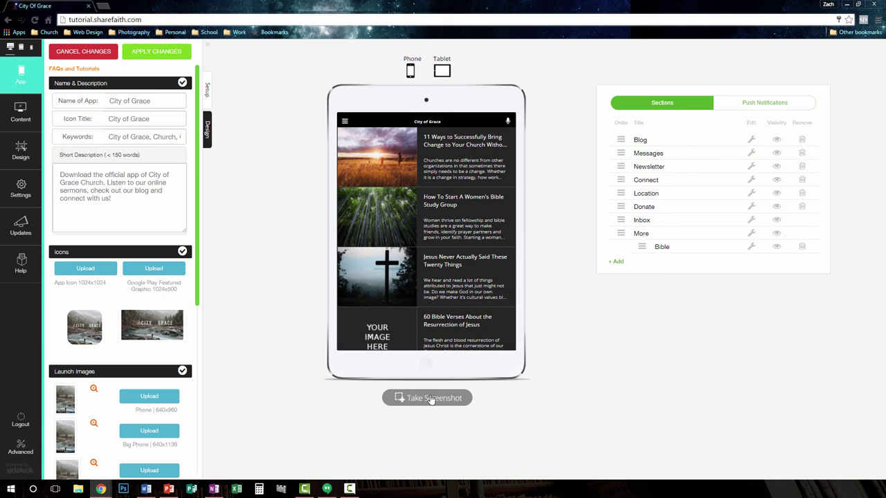
{"action": "scroll", "coordinate": [104, 371], "scroll_direction": "down", "scroll_amount": 5}
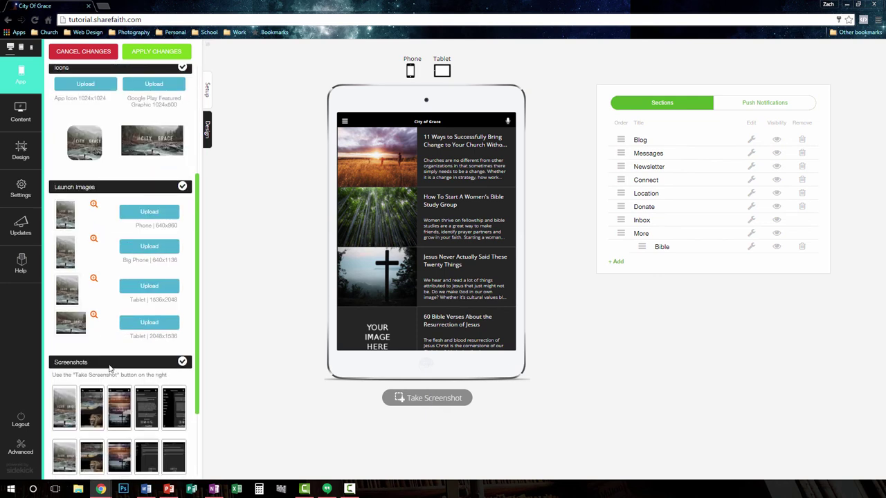
{"action": "scroll", "coordinate": [108, 369], "scroll_direction": "down", "scroll_amount": 2}
{"action": "mouse_move", "coordinate": [71, 307]}
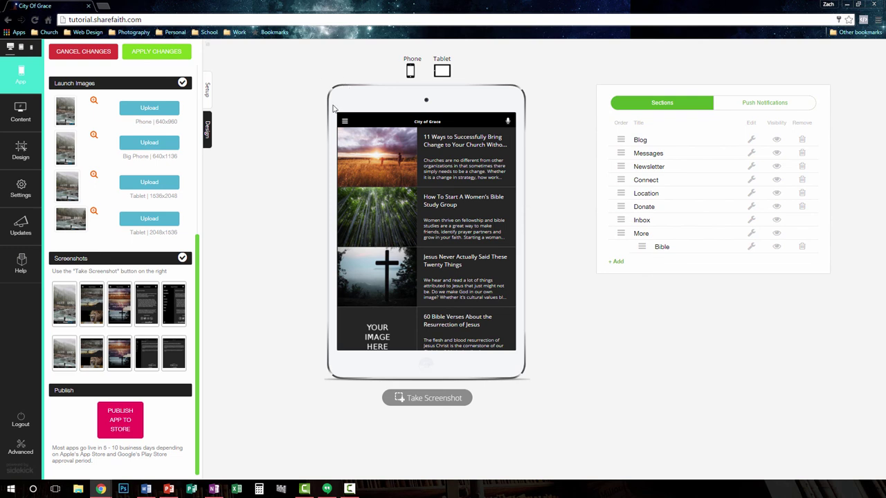
- Hide the app's setup options and switch to PowerPoint
{"action": "left_click", "coordinate": [40, 84]}
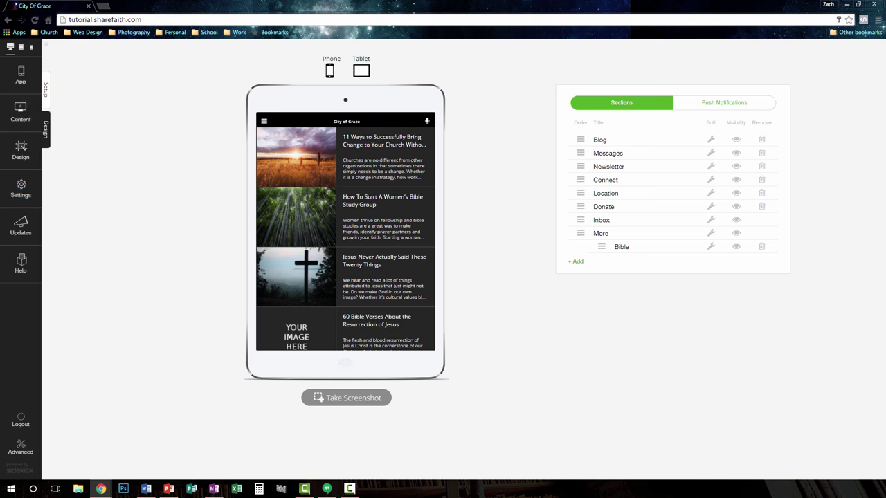
{"action": "key", "text": "alt+Tab"}
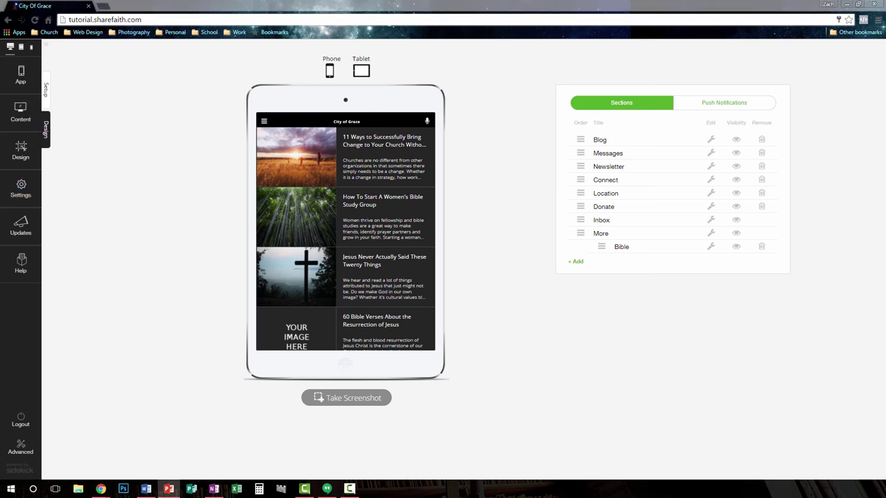